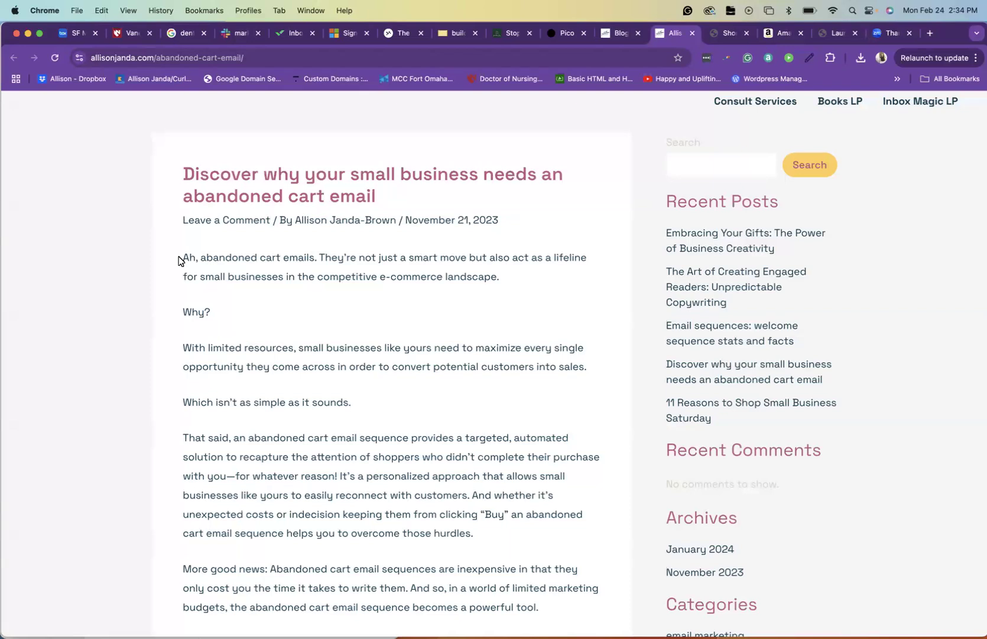
Copy the full body text of the abandoned cart email blog post, from the opening line to the final paragraph
scroll(176, 266, "down", 1)
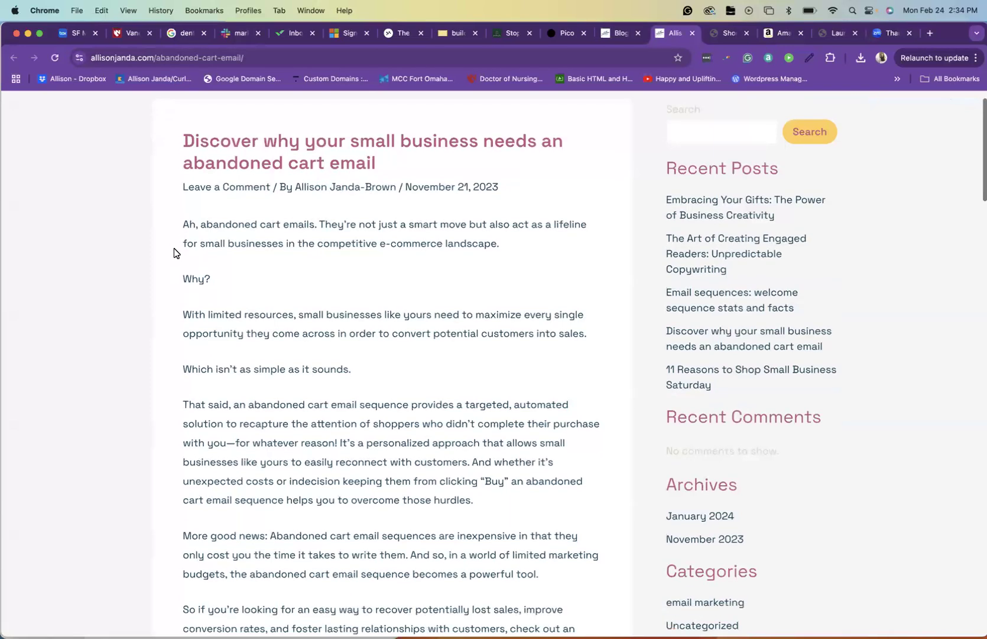
left_click_drag(184, 225, 243, 279)
left_click_drag(256, 384, 390, 281)
scroll(357, 389, "up", 3)
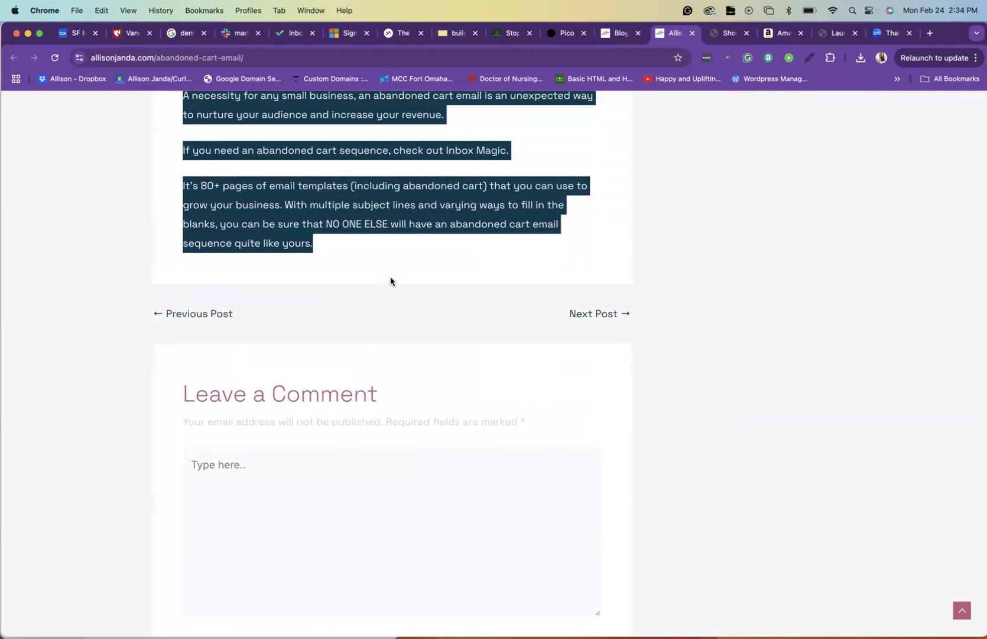
scroll(429, 219, "up", 8)
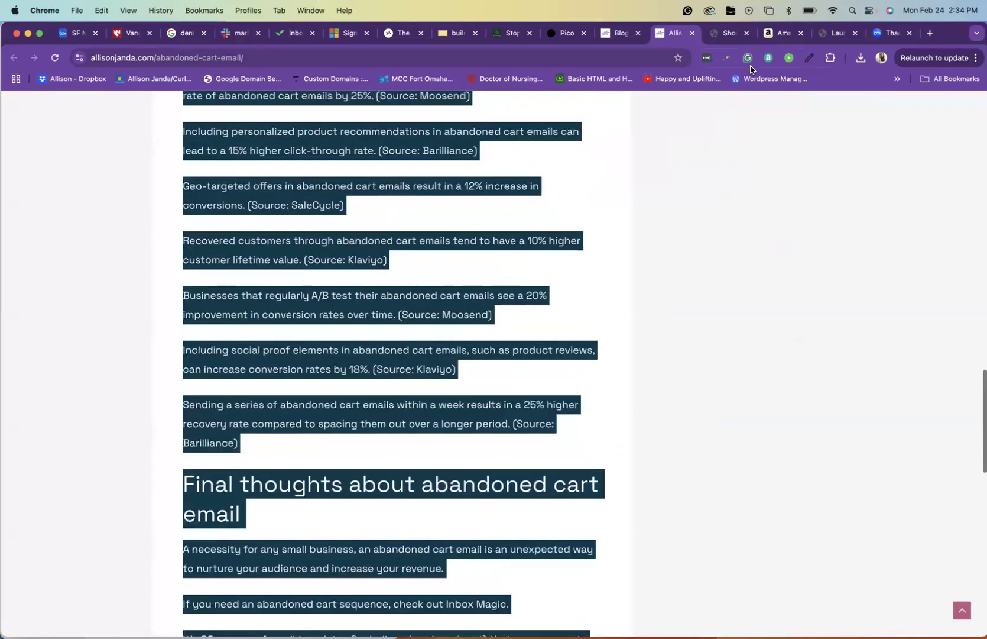
Paste the copied blog text into the Long-form content field of the Social Media Post Generator
left_click(722, 34)
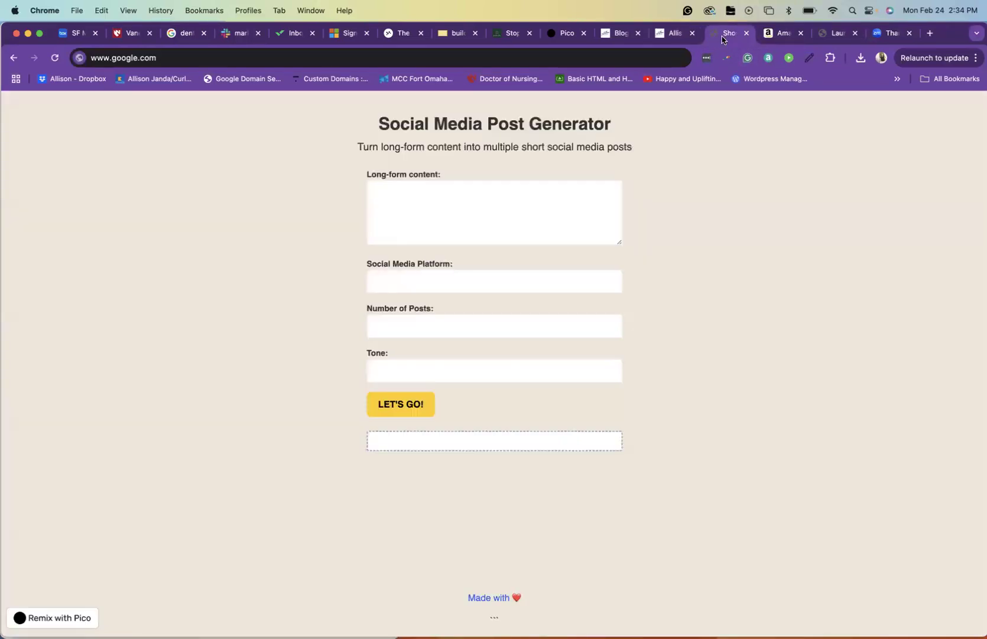
left_click(412, 201)
key("super+v")
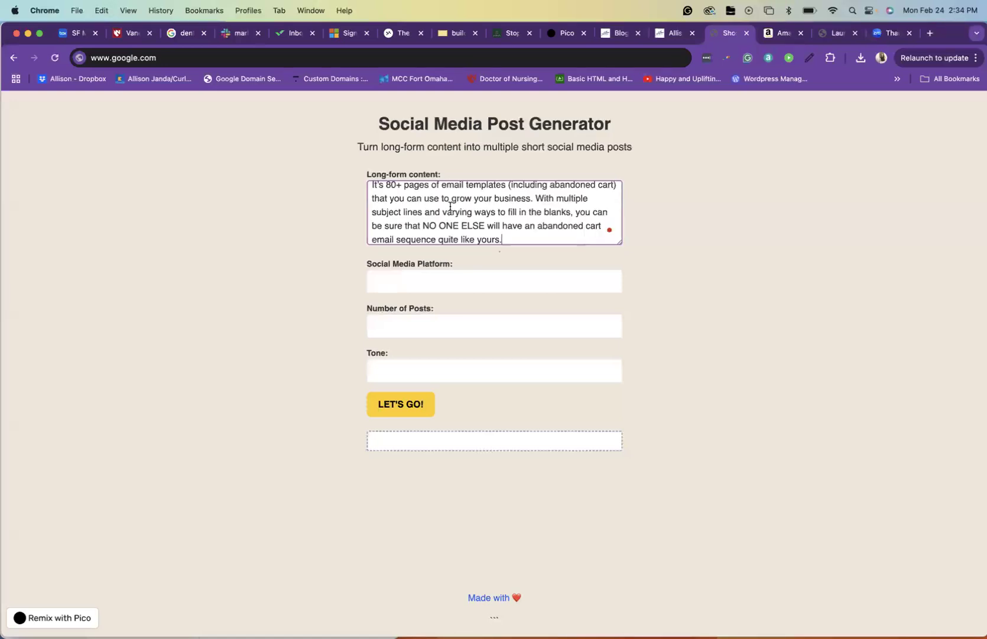
Delete the two closing Inbox Magic paragraphs from the pasted long-form content
scroll(445, 209, "up", 3)
scroll(438, 221, "down", 3)
scroll(438, 221, "up", 2)
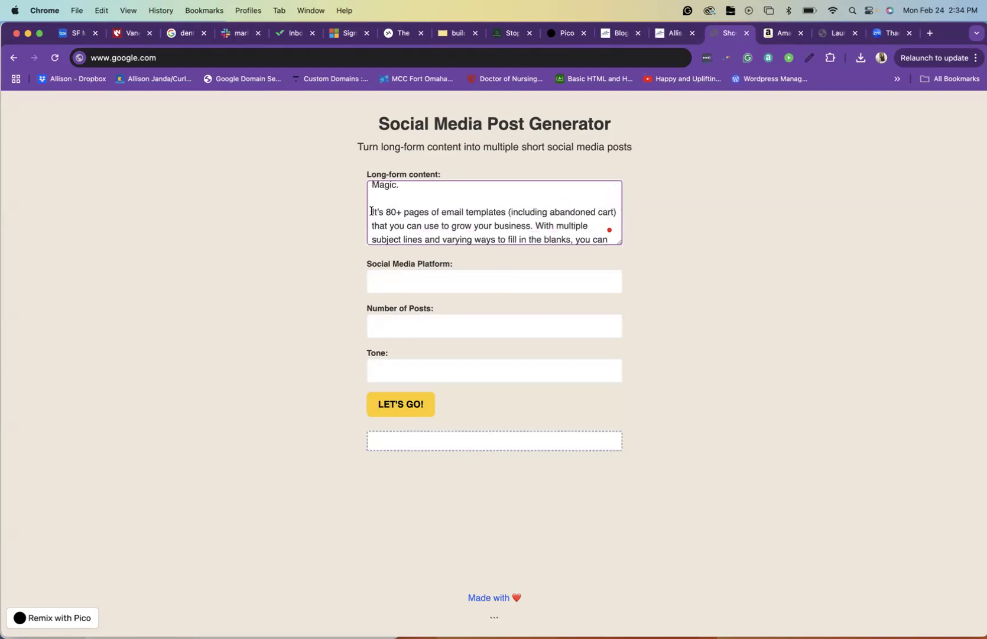
left_click_drag(373, 211, 504, 284)
key("BackSpace")
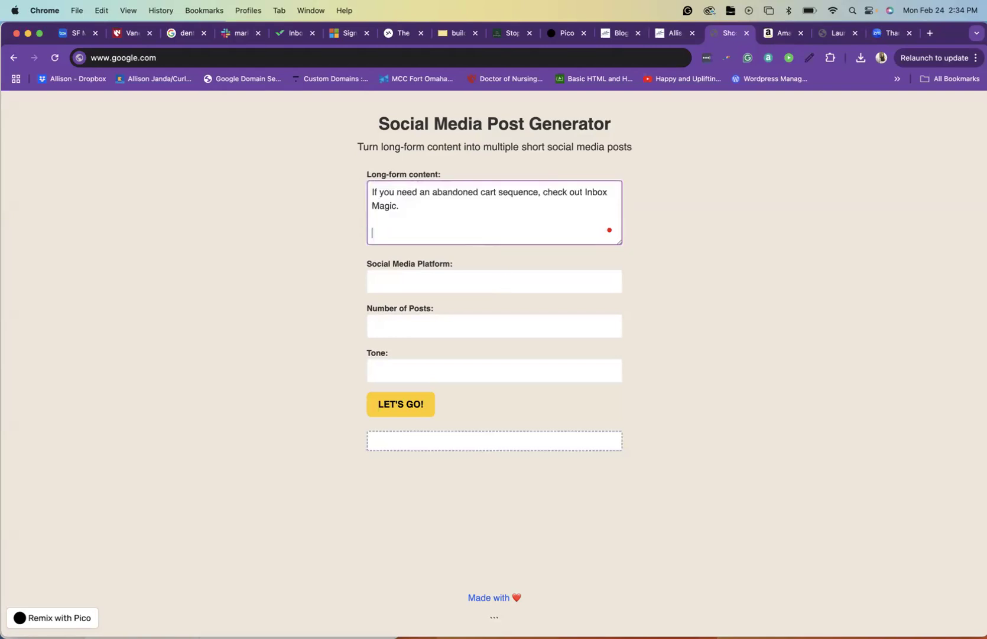
triple_click(369, 220)
key("BackSpace")
key("BackSpace")
key("BackSpace")
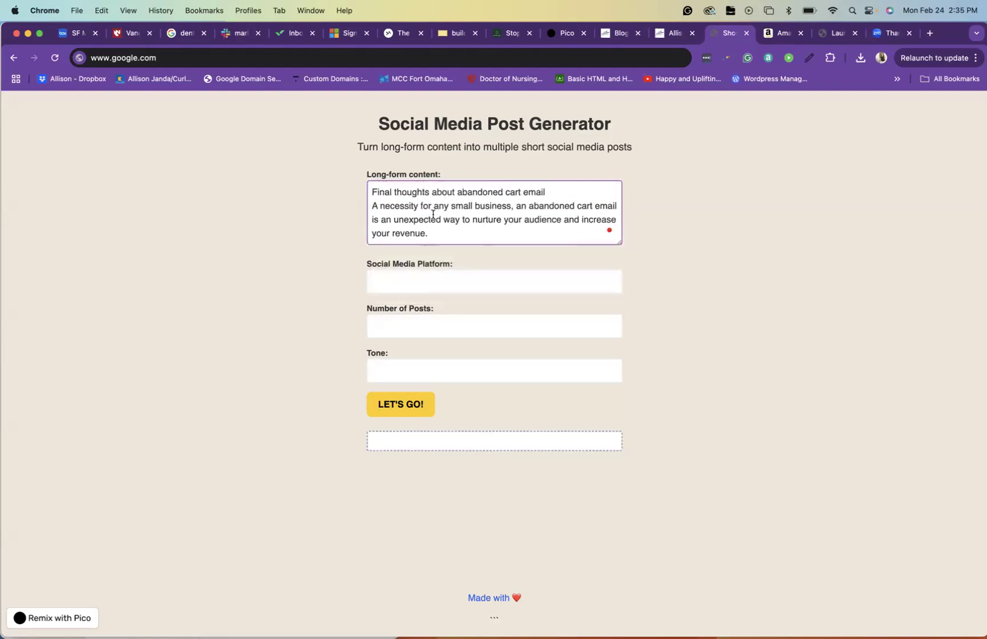
Set the platform to Twitter, the number of posts to 5 and the tone to Casual, and generate the posts
left_click(393, 287)
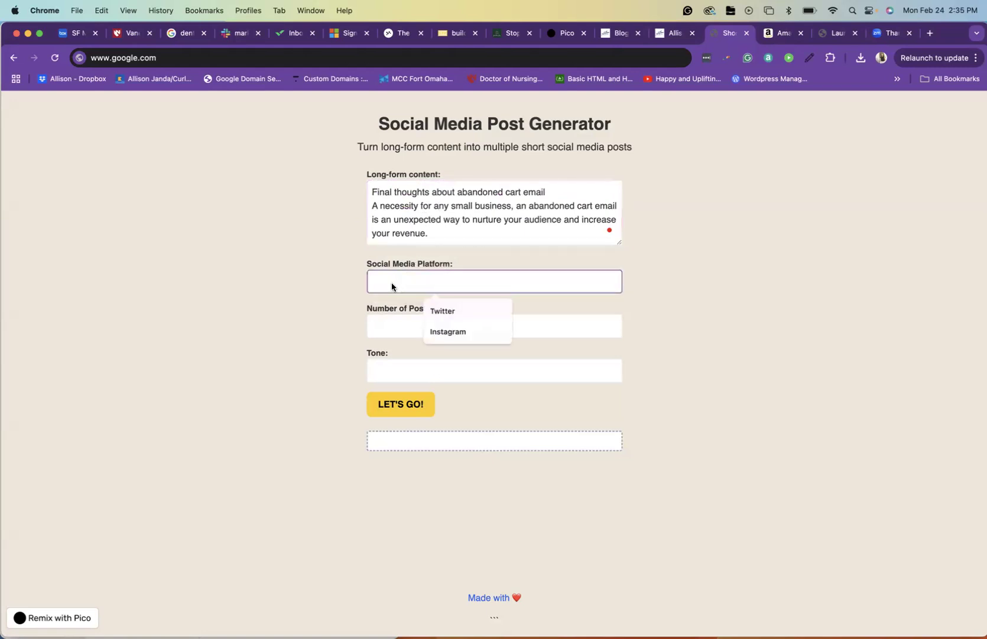
left_click(442, 313)
left_click(424, 326)
type("5")
left_click(413, 375)
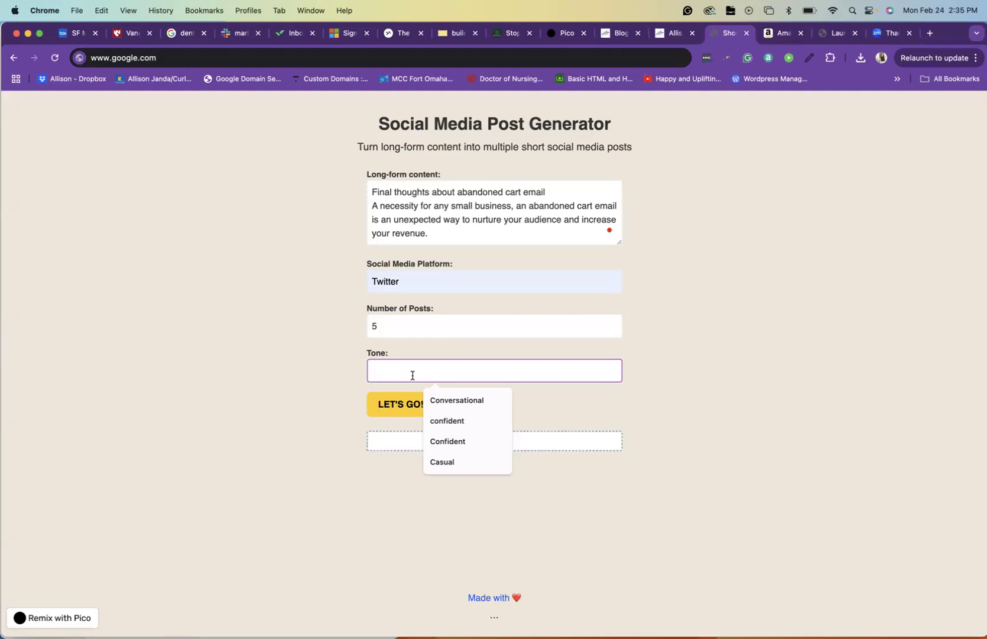
type("Casual")
left_click(396, 406)
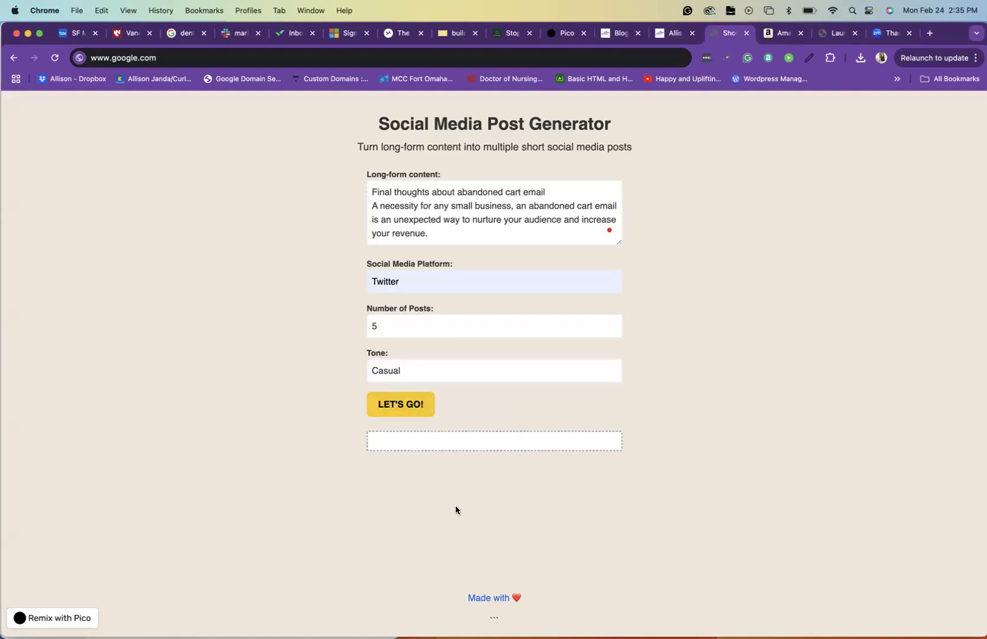
Copy all five generated posts and paste them into the blank Document9 in Microsoft Word
scroll(532, 507, "down", 10)
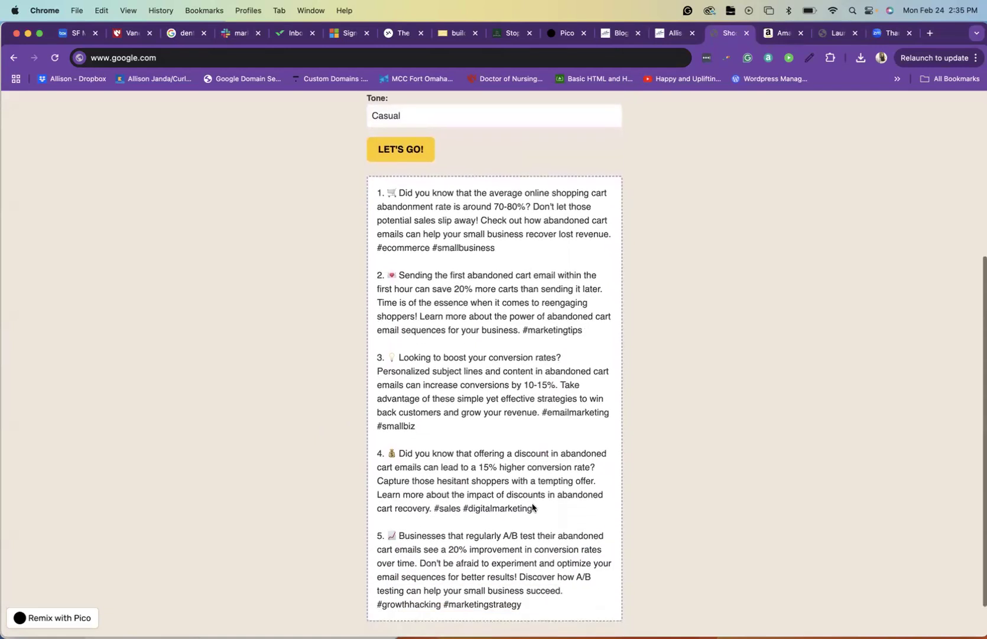
scroll(533, 503, "down", 1)
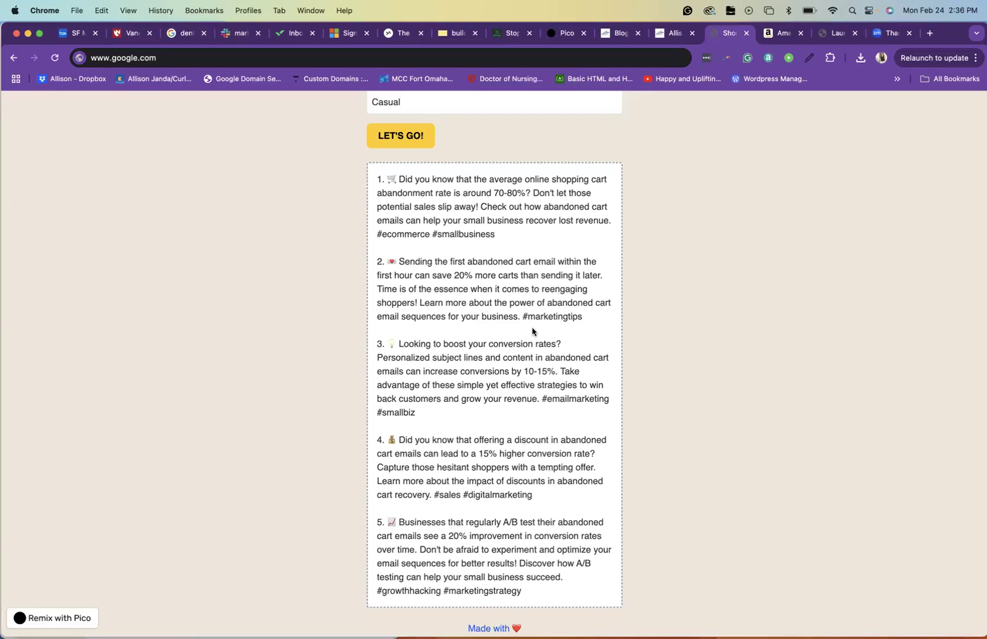
scroll(514, 351, "down", 1)
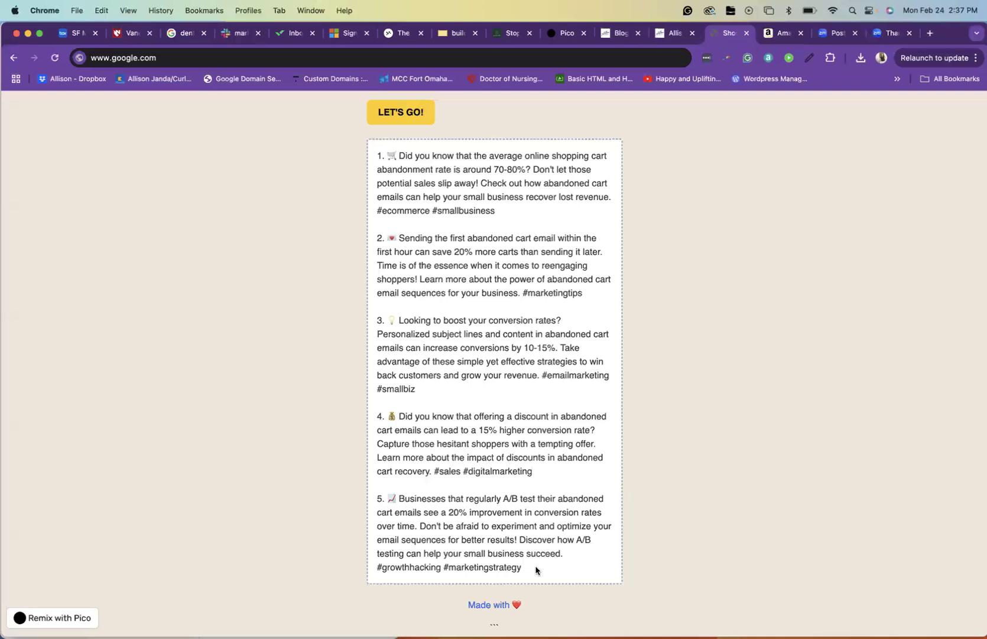
left_click_drag(536, 568, 376, 158)
key("super+c")
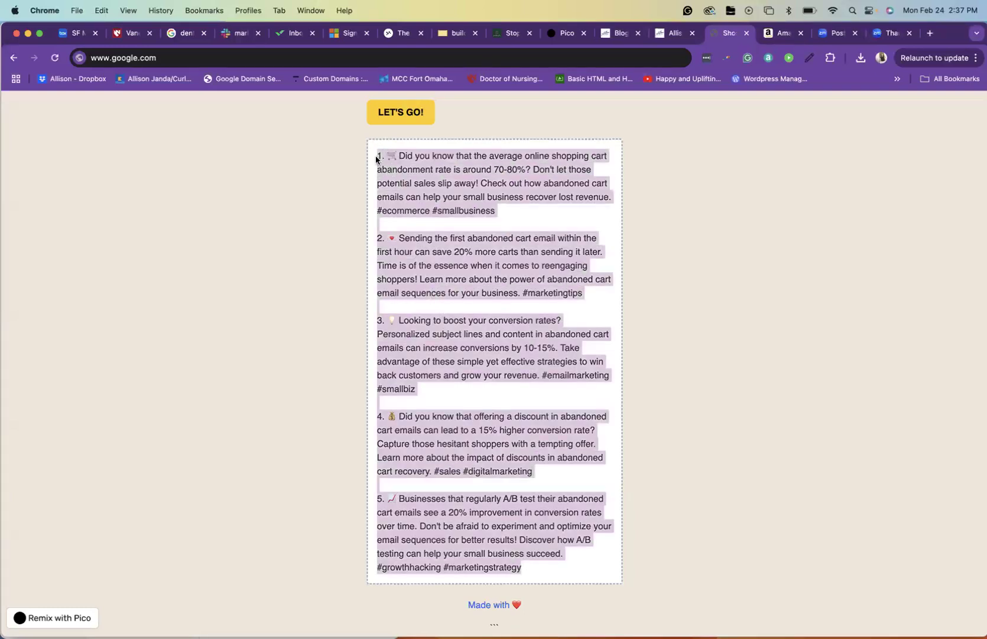
mouse_move(3, 261)
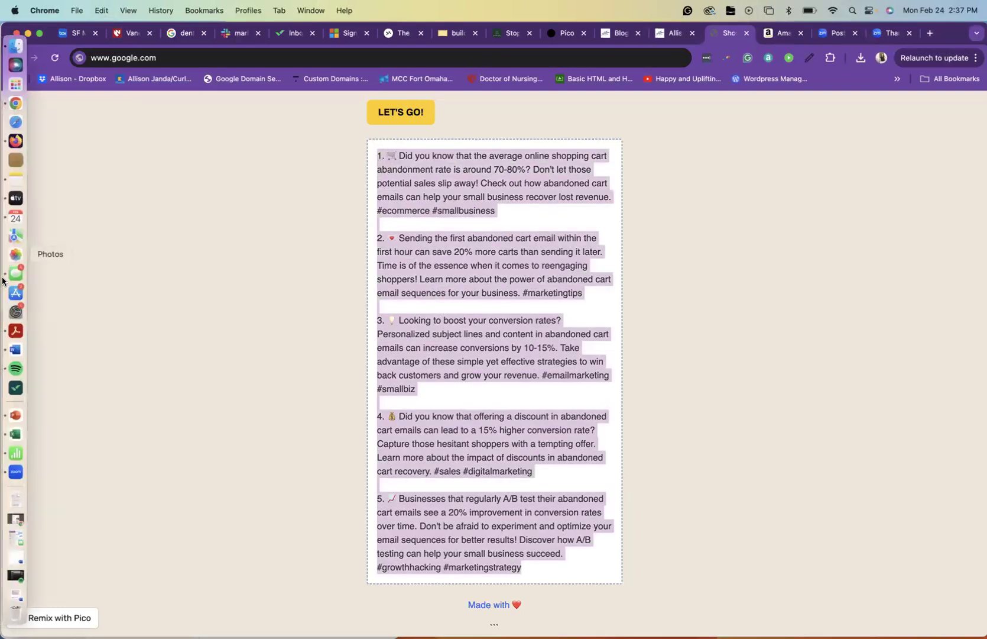
right_click(13, 349)
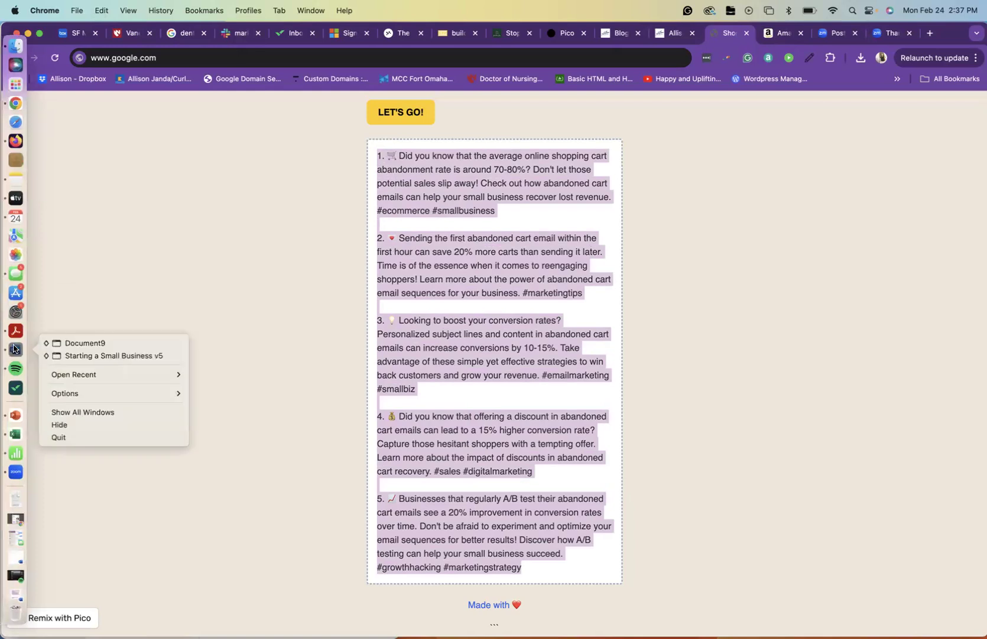
left_click(83, 343)
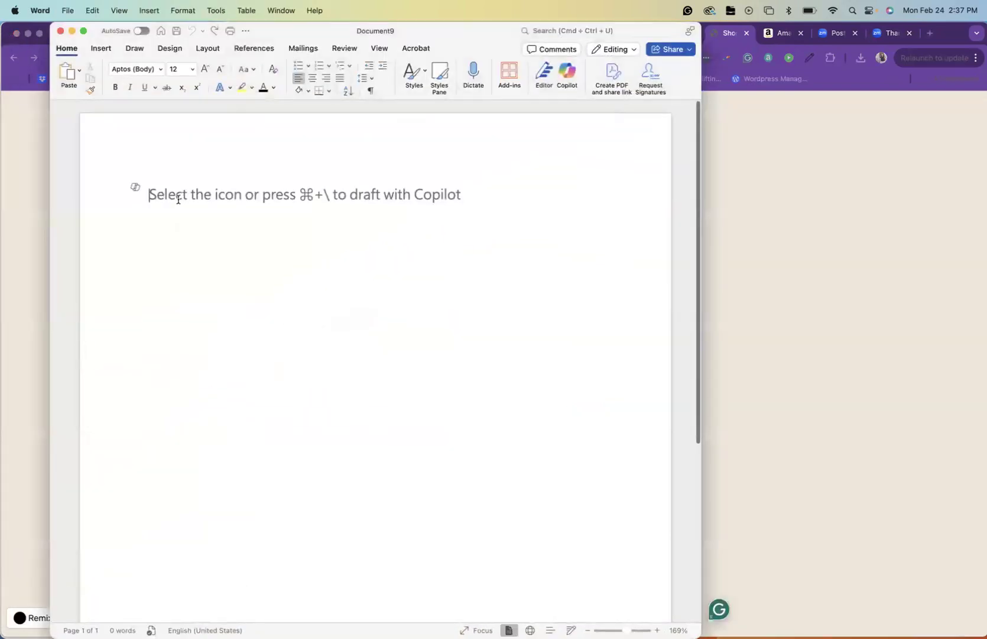
key("super+v")
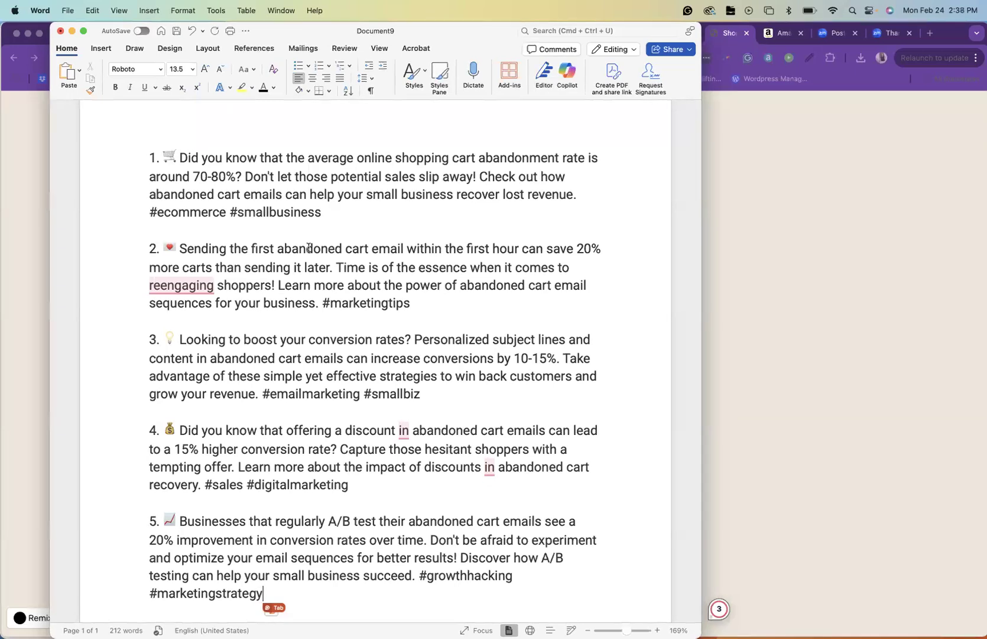
Remove the number and the shopping cart emoji from the start of the first post
left_click(233, 287)
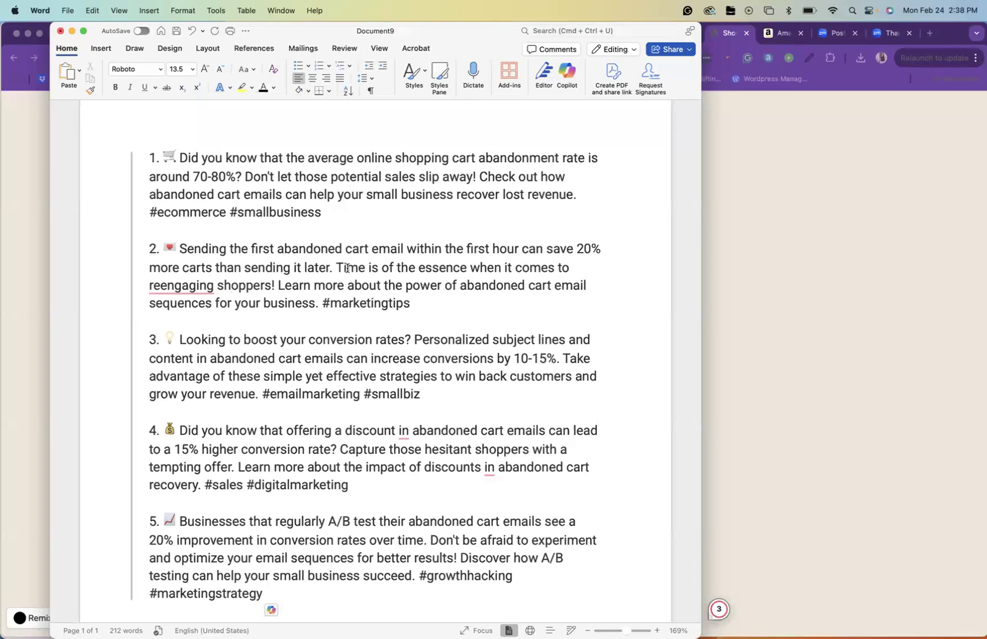
scroll(344, 295, "down", 1)
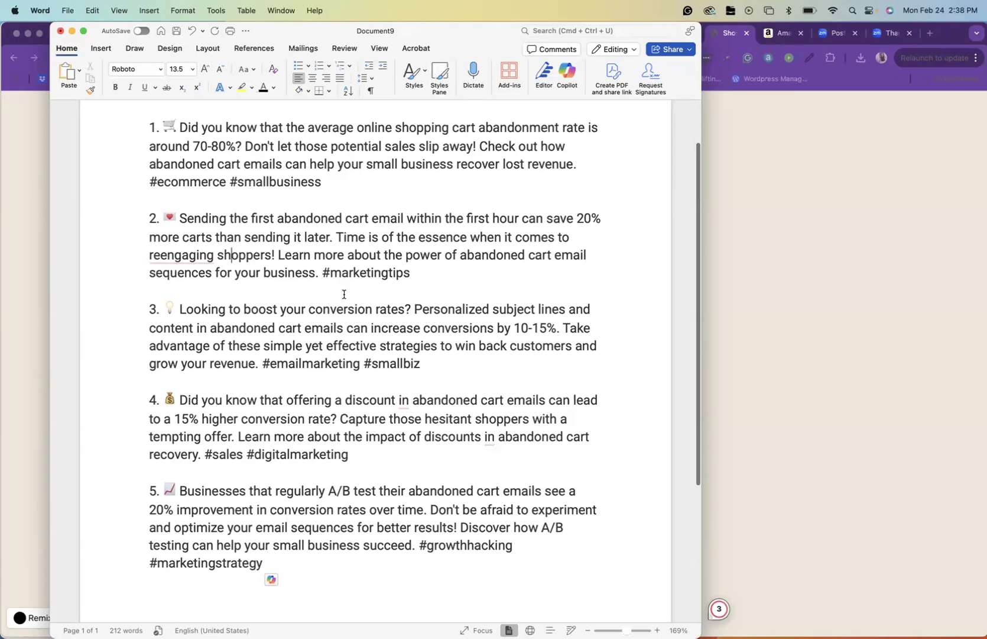
scroll(386, 320, "up", 1)
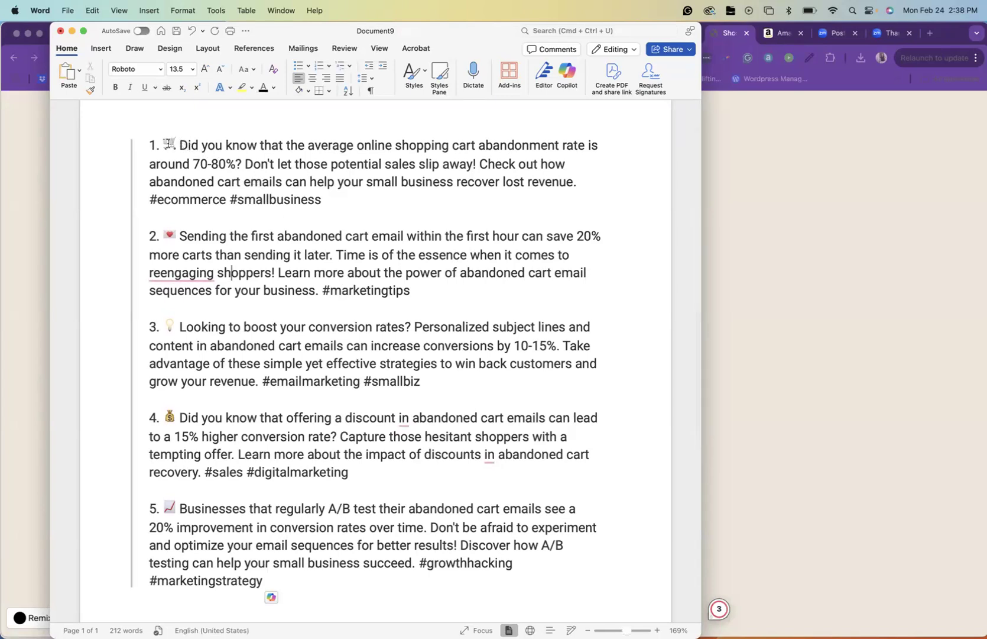
left_click(168, 142)
key("BackSpace")
key("BackSpace")
key("BackSpace")
key("BackSpace")
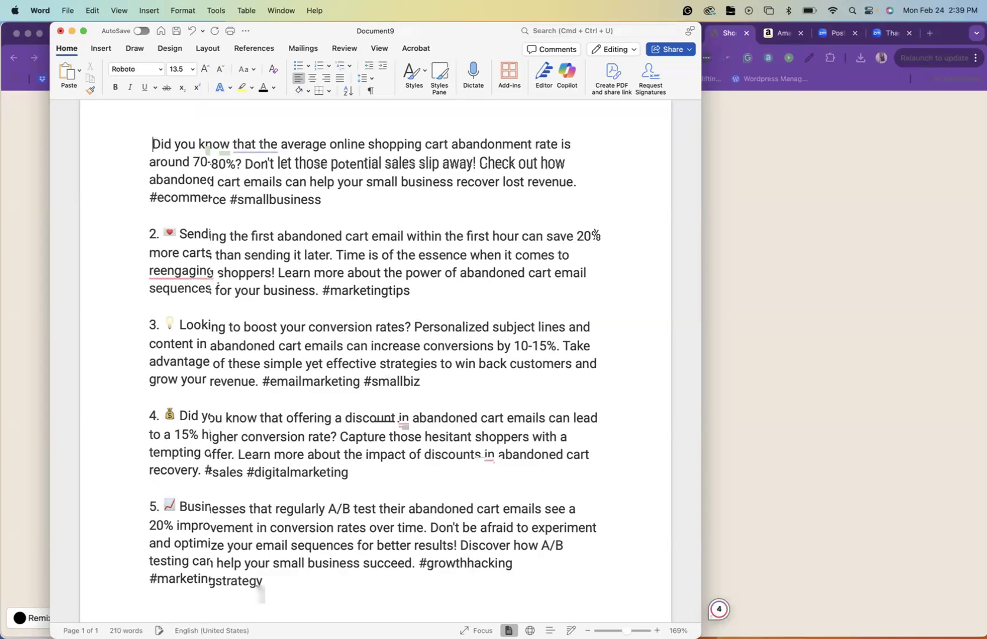
Review the five pasted posts and place the cursor on the blank line above the first post
scroll(488, 486, "up", 3)
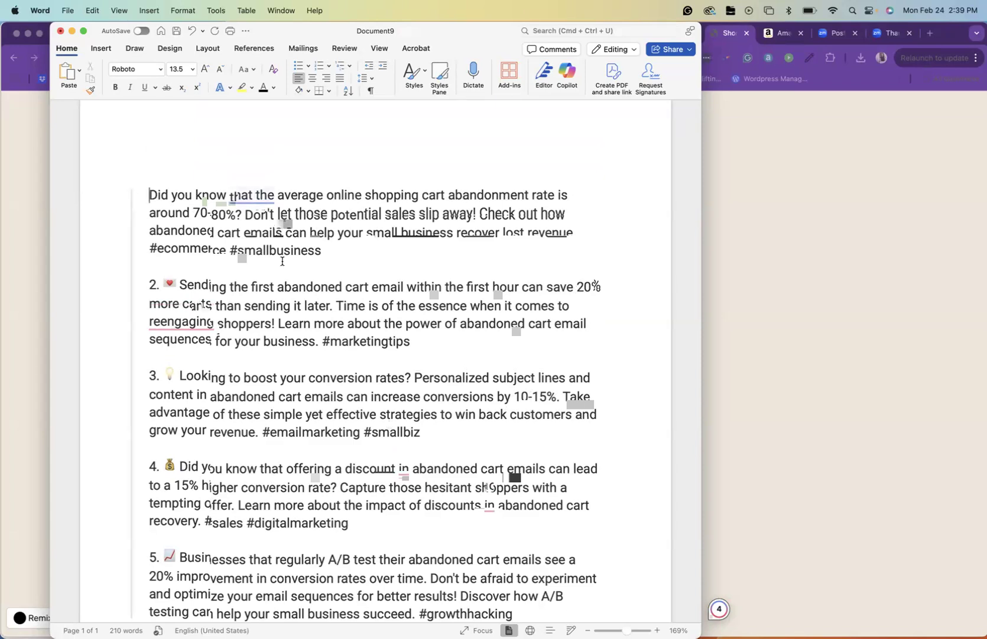
scroll(274, 340, "down", 5)
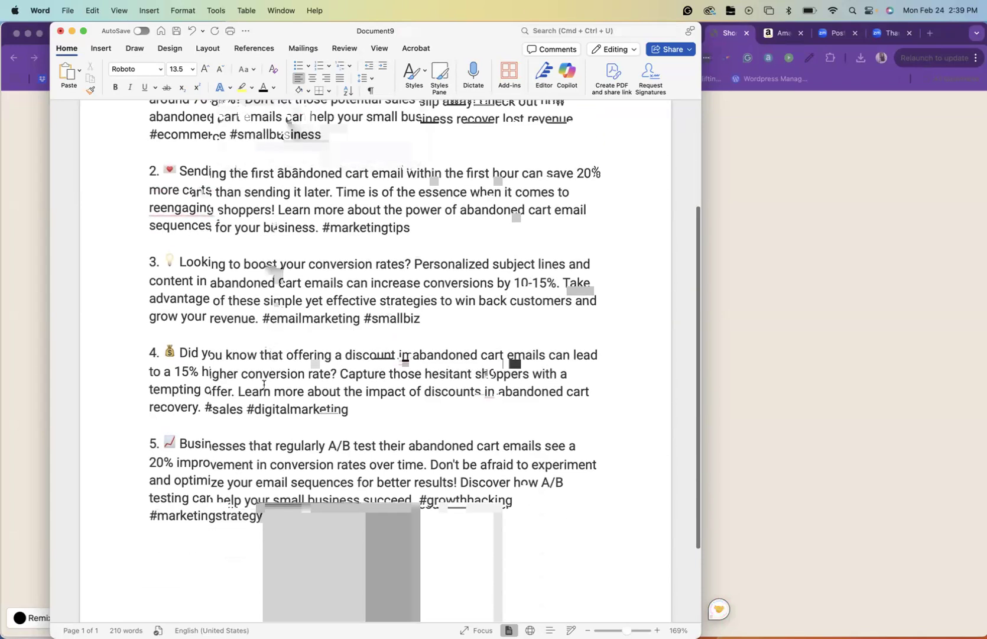
scroll(264, 385, "up", 6)
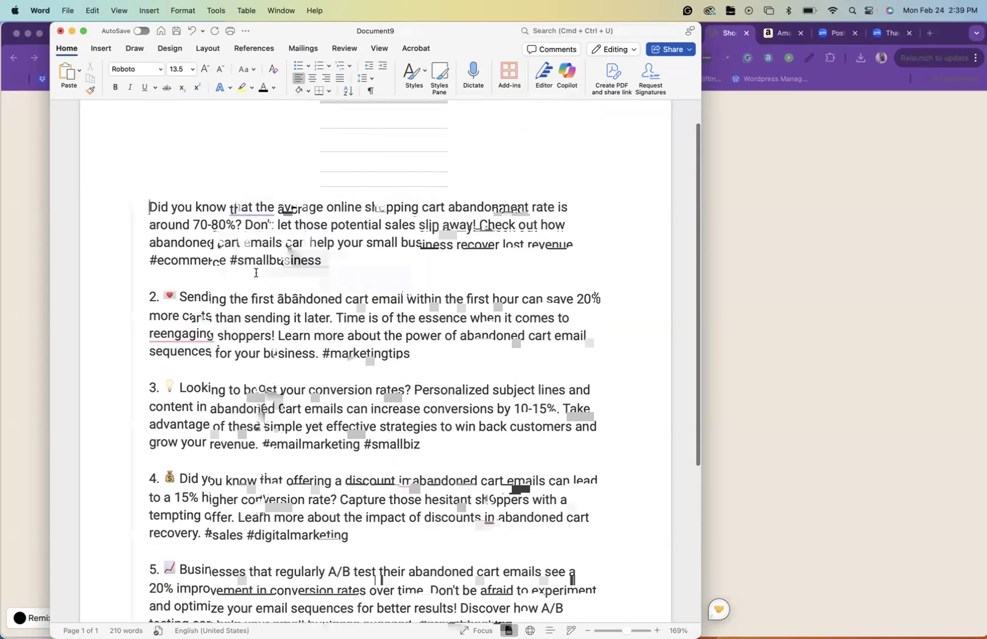
scroll(248, 352, "down", 5)
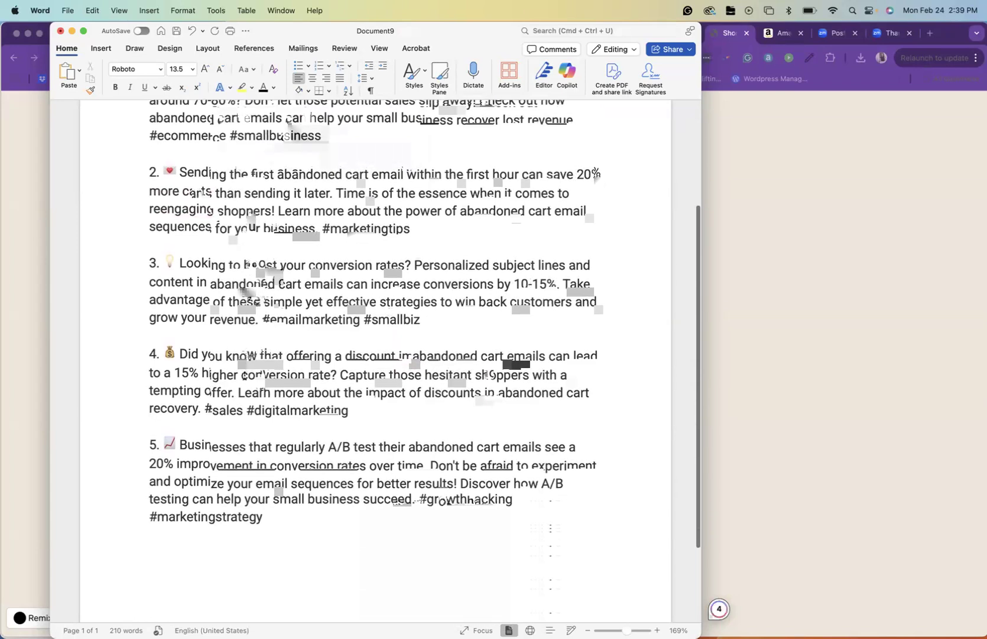
scroll(245, 376, "up", 2)
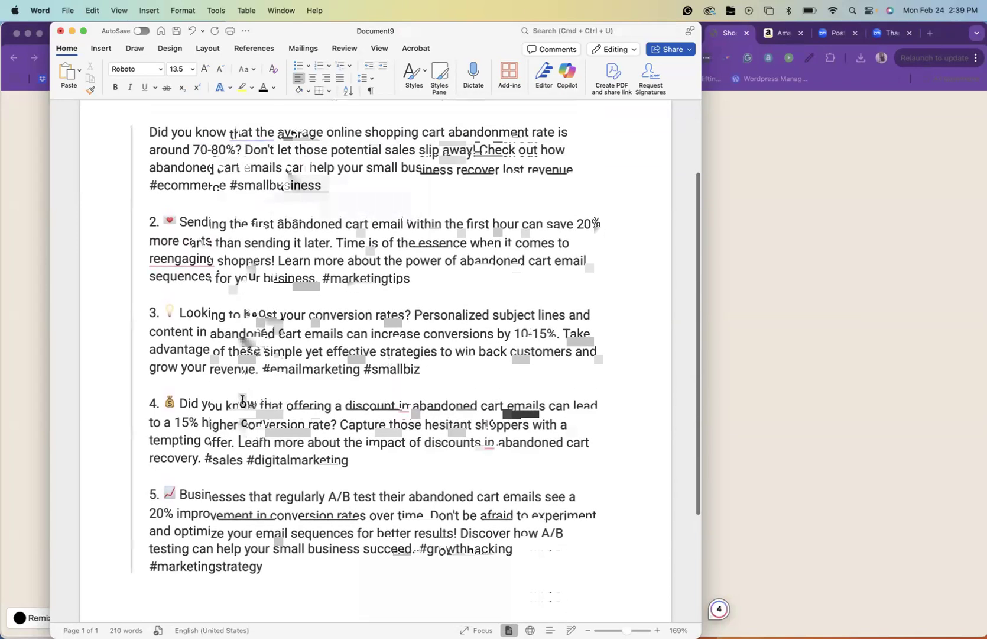
scroll(285, 356, "up", 4)
scroll(284, 356, "up", 1)
left_click(156, 184)
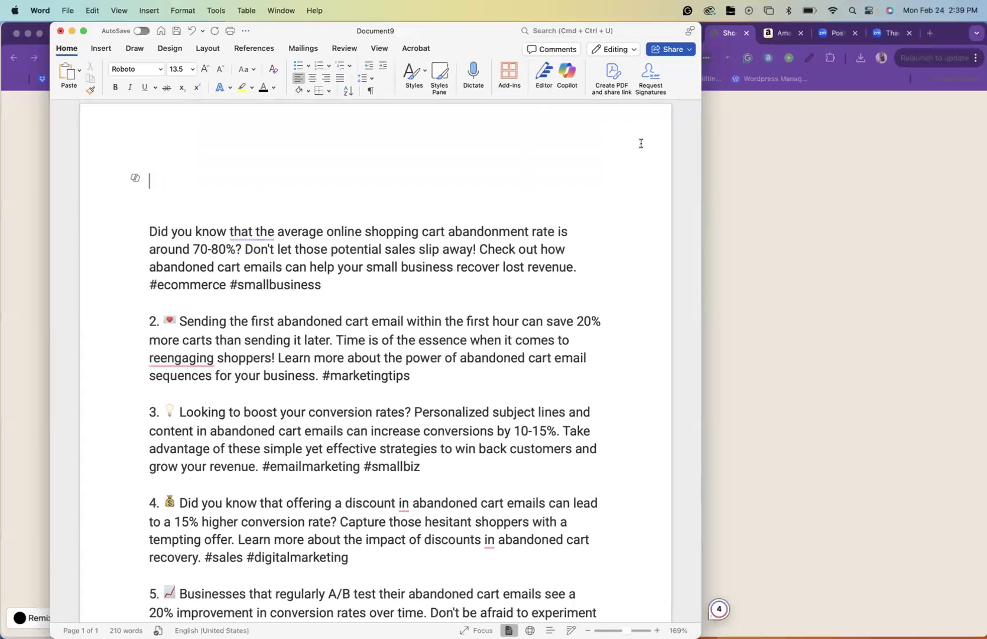
Switch to the abandoned cart blog post in Chrome and copy the text from "an abandoned cart email sequence" through "their purchase with you"
left_click(769, 166)
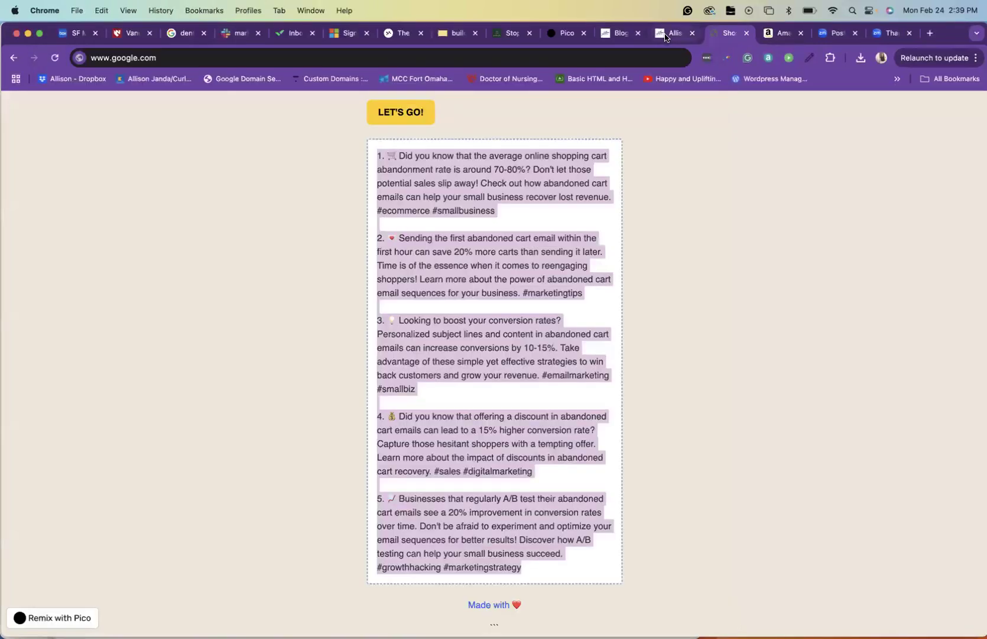
left_click(661, 34)
scroll(482, 231, "up", 10)
scroll(388, 326, "up", 5)
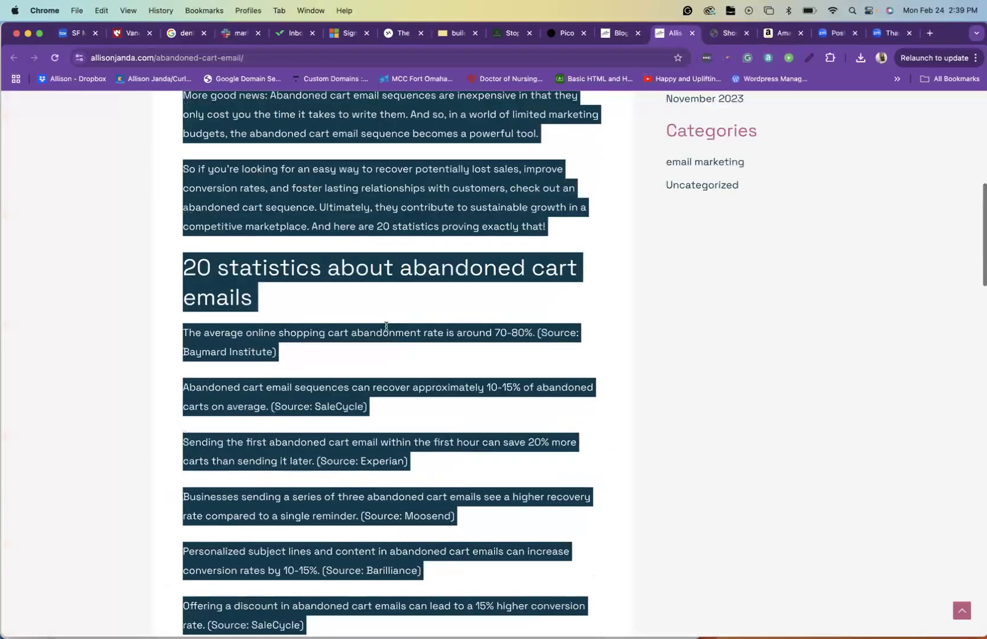
left_click(387, 327)
scroll(387, 327, "up", 5)
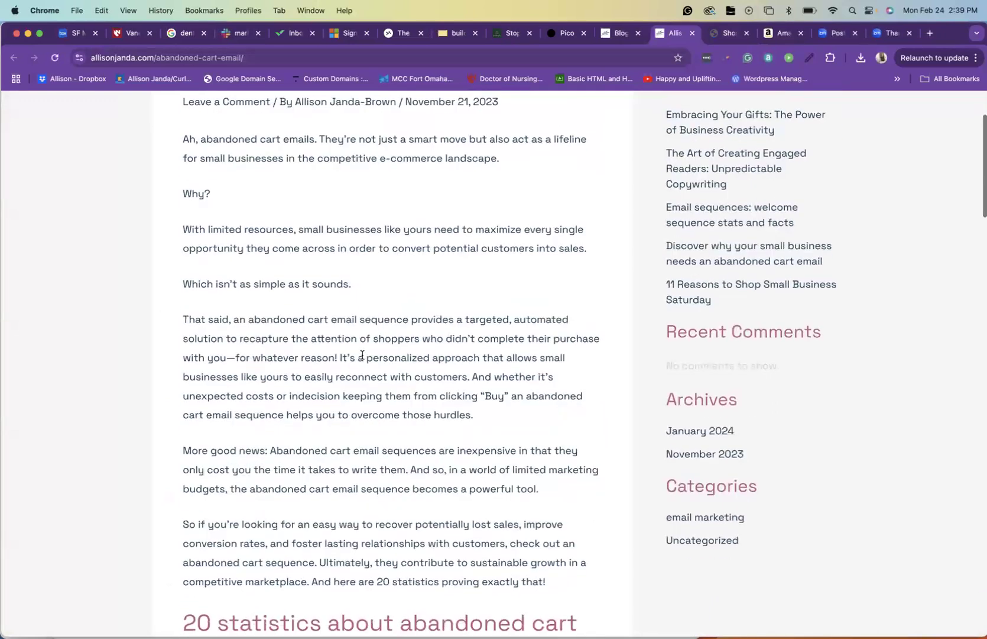
scroll(363, 354, "down", 3)
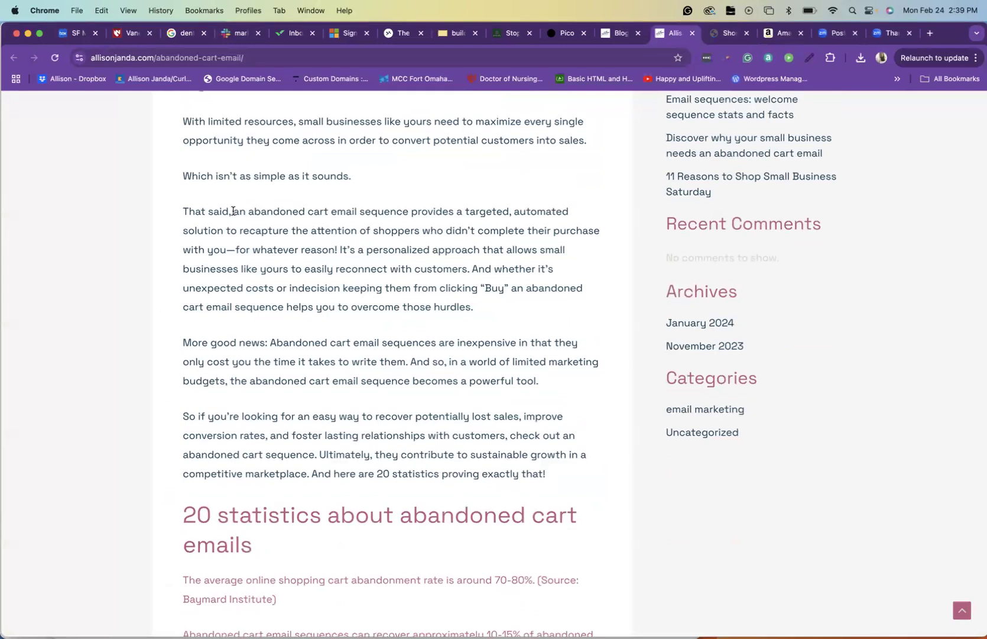
left_click_drag(232, 211, 391, 227)
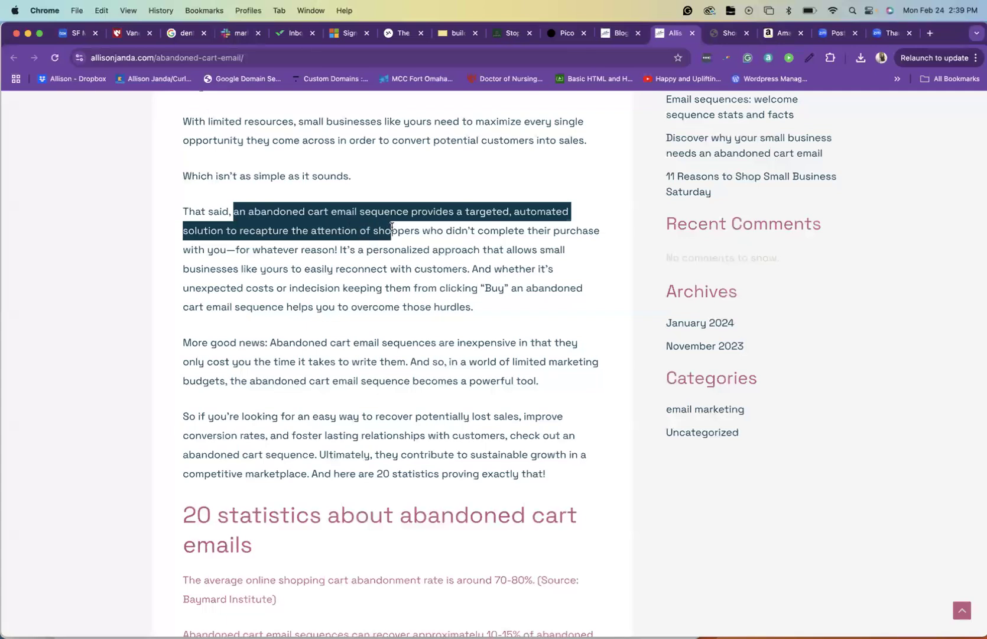
left_click_drag(391, 227, 228, 245)
key("super+c")
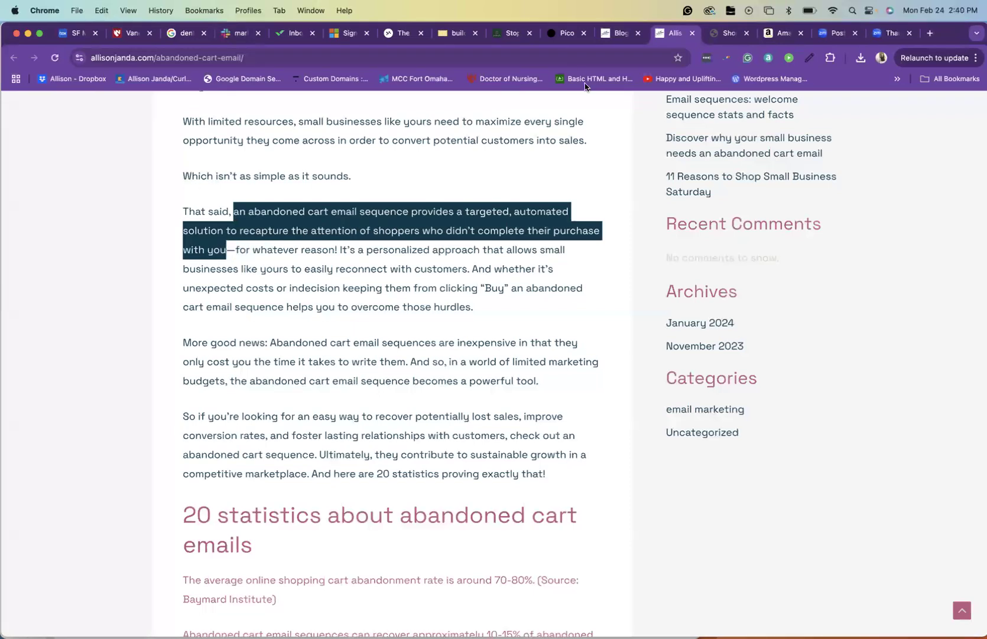
Switch to Word, paste the copied text on the blank line above the first post and capitalize its opening word as "An"
mouse_move(5, 181)
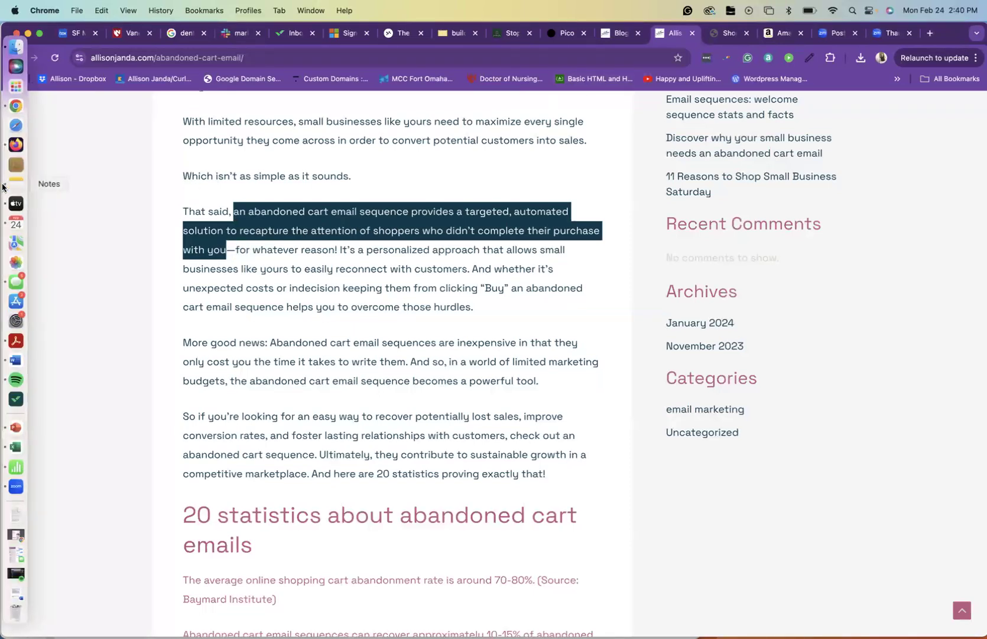
left_click(14, 360)
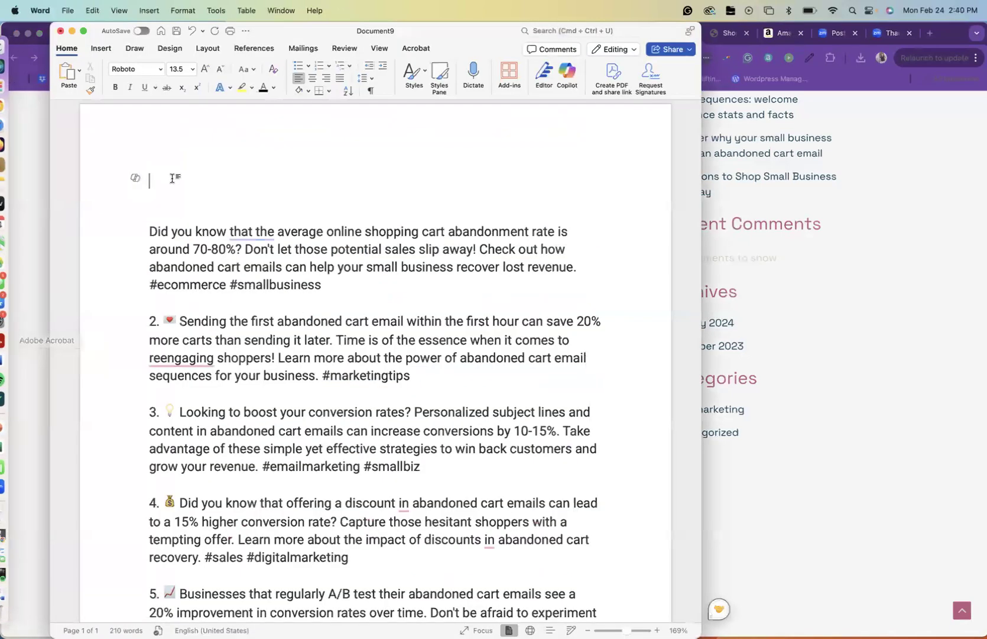
key("super+v")
left_click(155, 180)
key("BackSpace")
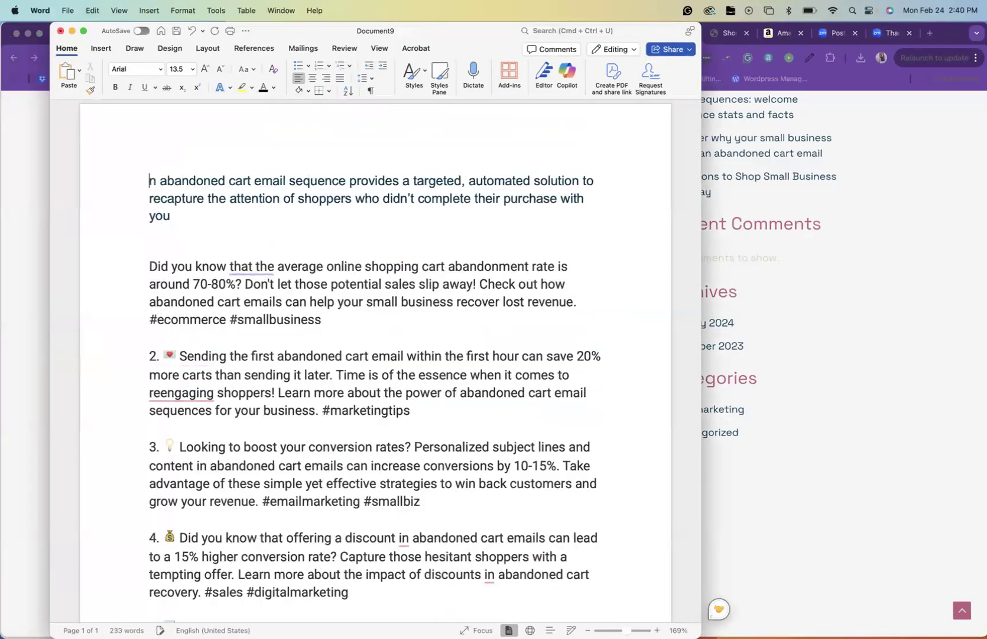
type("A")
Complete the intro paragraph with ". Don't believe me? Check out these stats about abandoned cart emails!"
left_click(204, 219)
type(". Don't b")
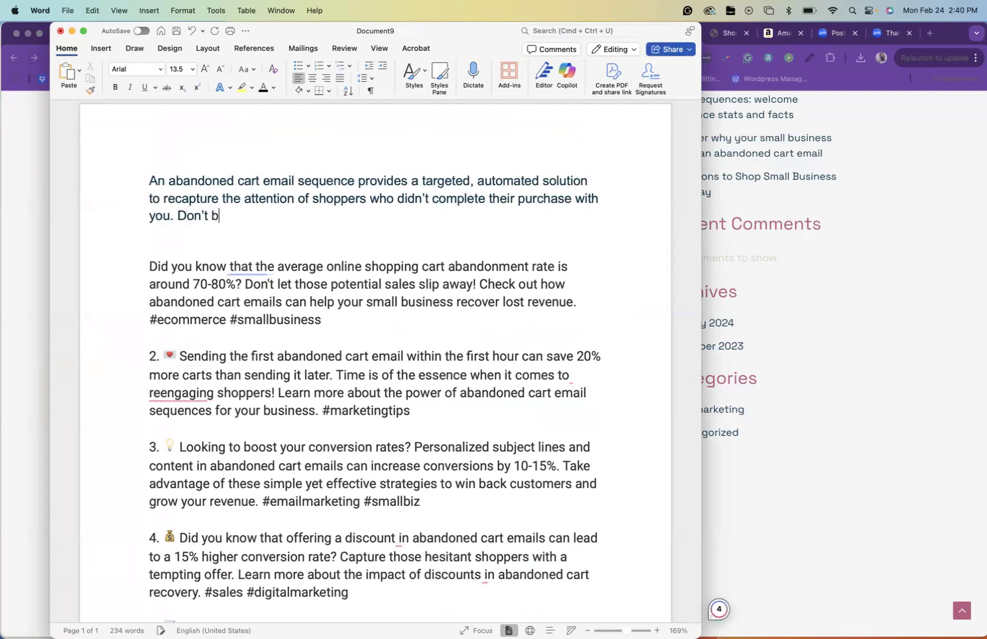
type("elieve me? Check")
type("out ")
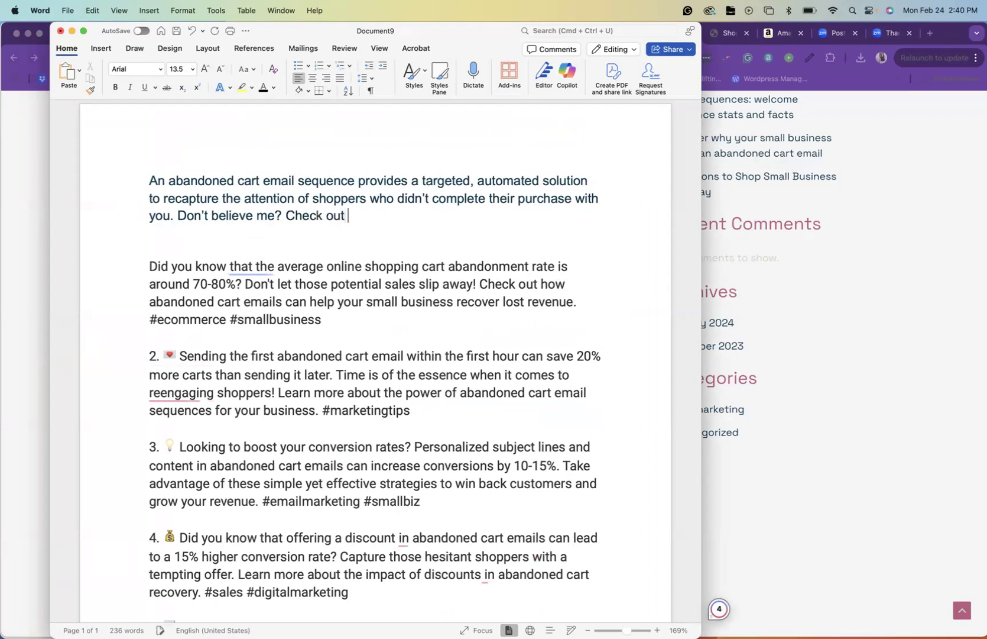
type("these stats ")
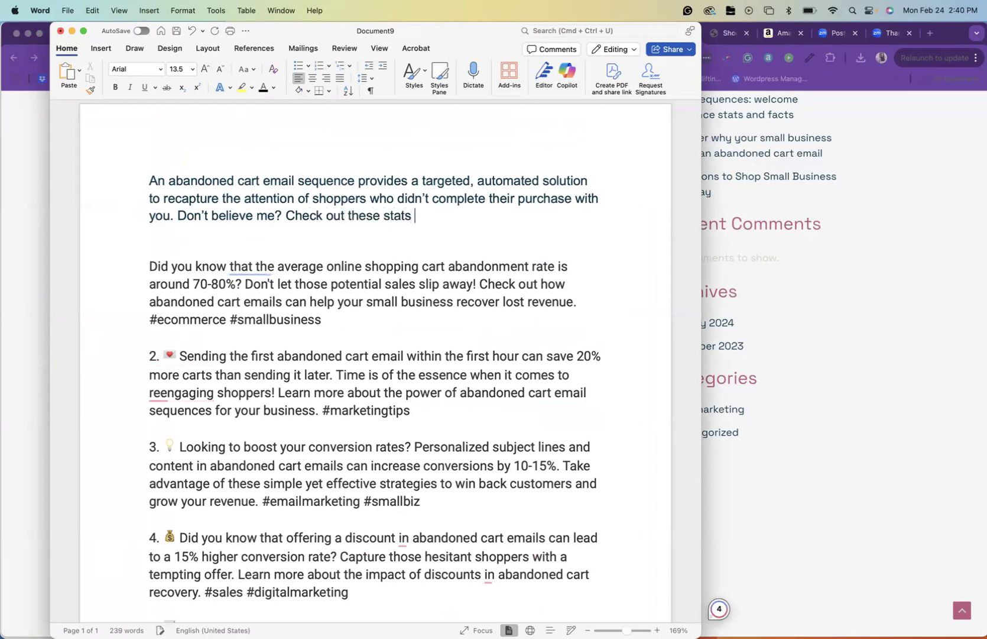
type("about abandoned cart emails")
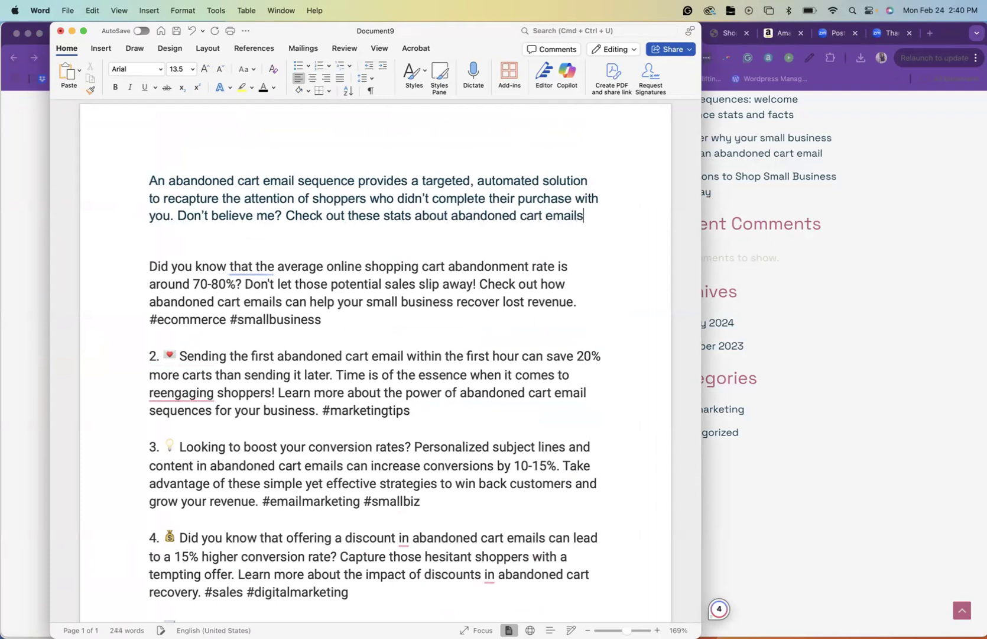
type("!")
Remove the blank line below the intro and copy the chart emoji from the fifth post to the start of the first post
left_click(149, 266)
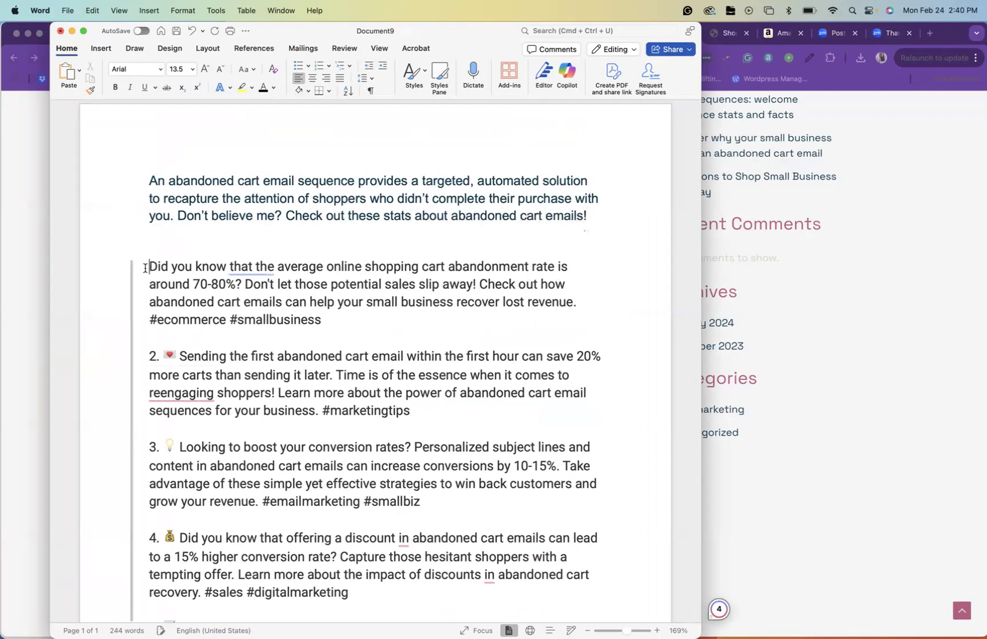
key("BackSpace")
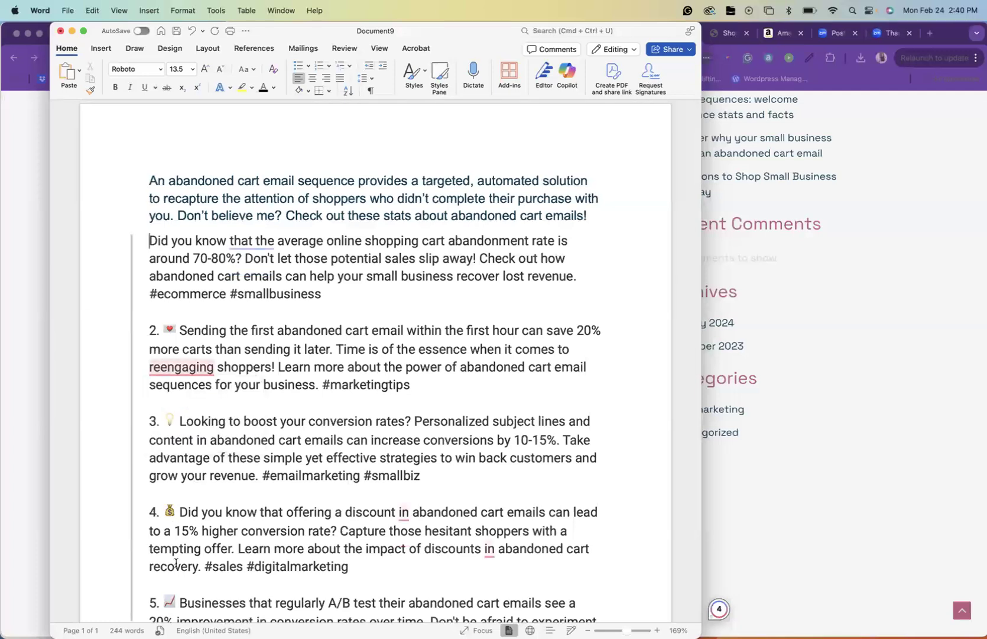
left_click_drag(176, 599, 166, 600)
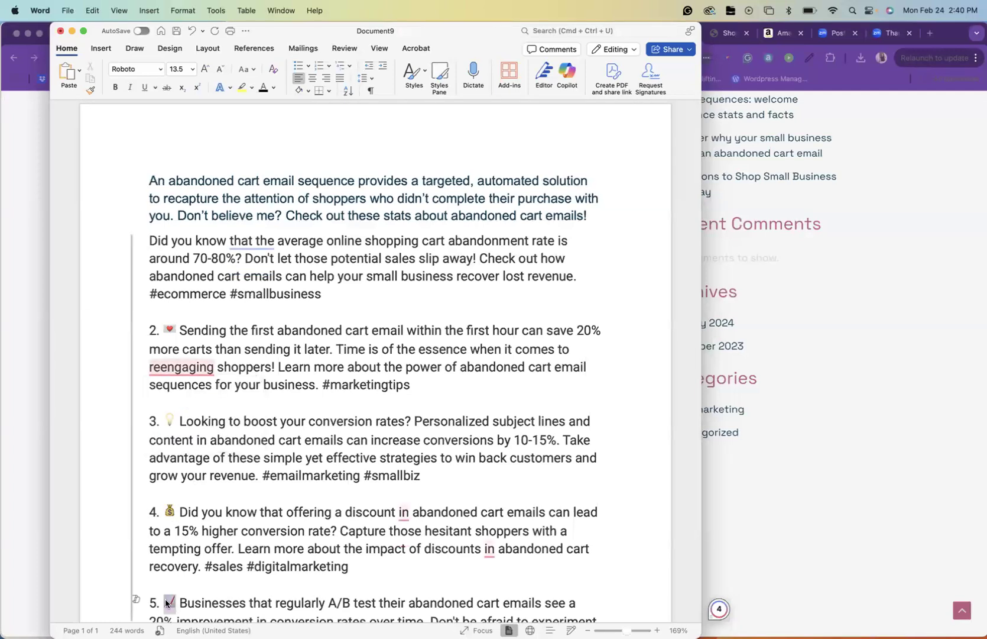
key("super+c")
left_click(149, 239)
key("super+v")
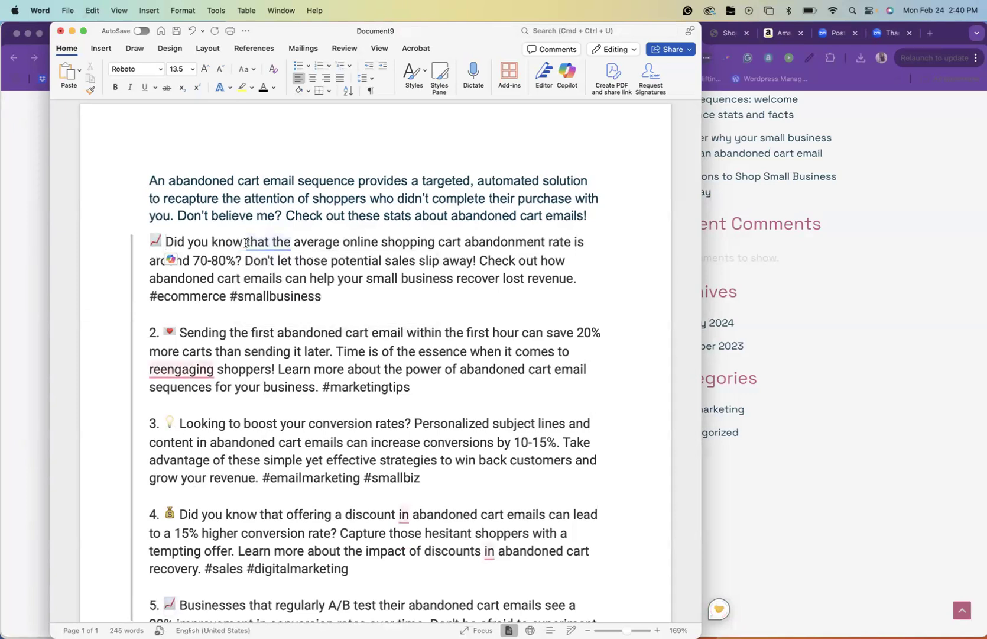
Shorten the first post to "The average online shopping cart abandonment rate is around 70-80%", dropping the question wording, remaining sentences and hashtags
left_click_drag(168, 242, 271, 242)
key("BackSpace")
type("T")
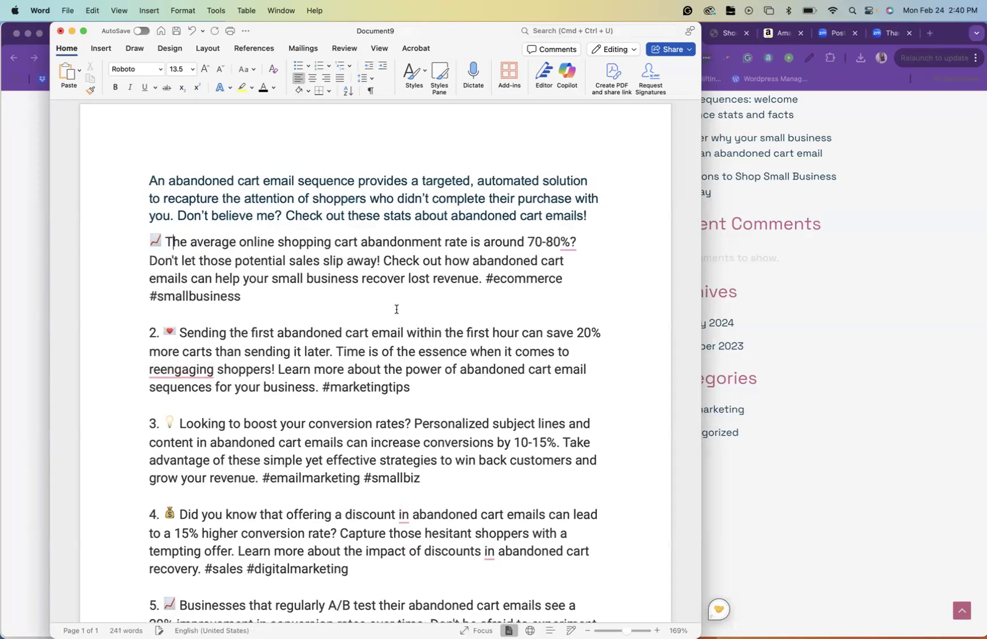
left_click_drag(260, 296, 134, 271)
key("BackSpace")
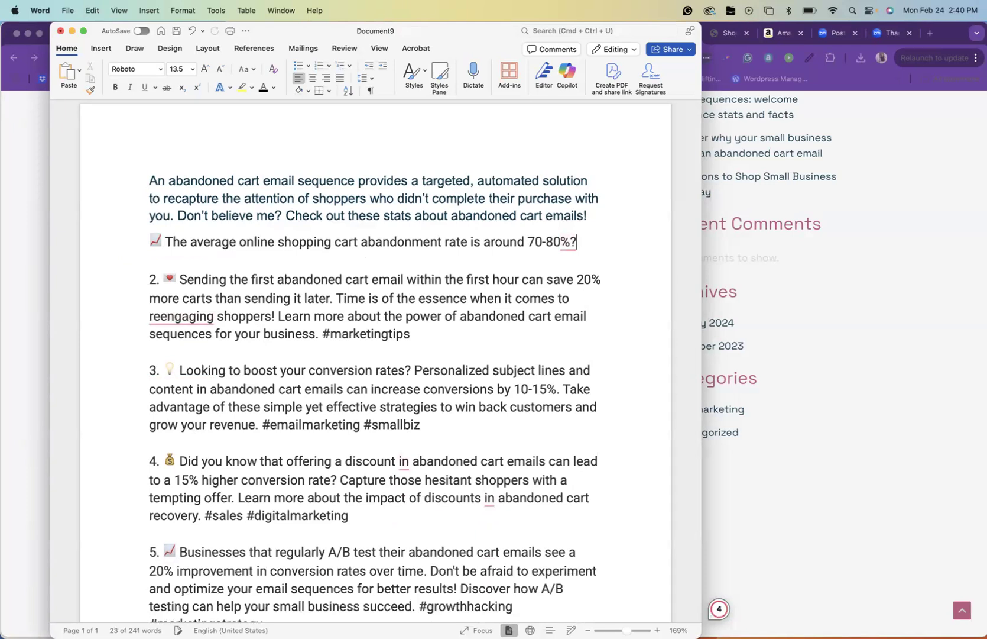
key("BackSpace")
Remove the number from the second post and delete everything after "more carts than sending it later."
left_click(162, 279)
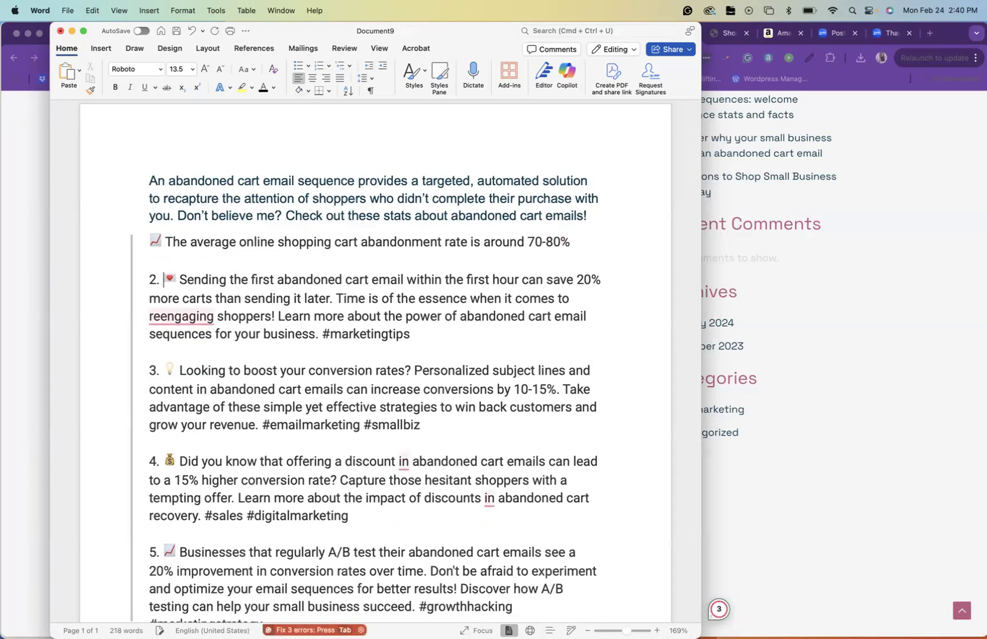
key("BackSpace")
key("BackSpace")
key("BackSpace")
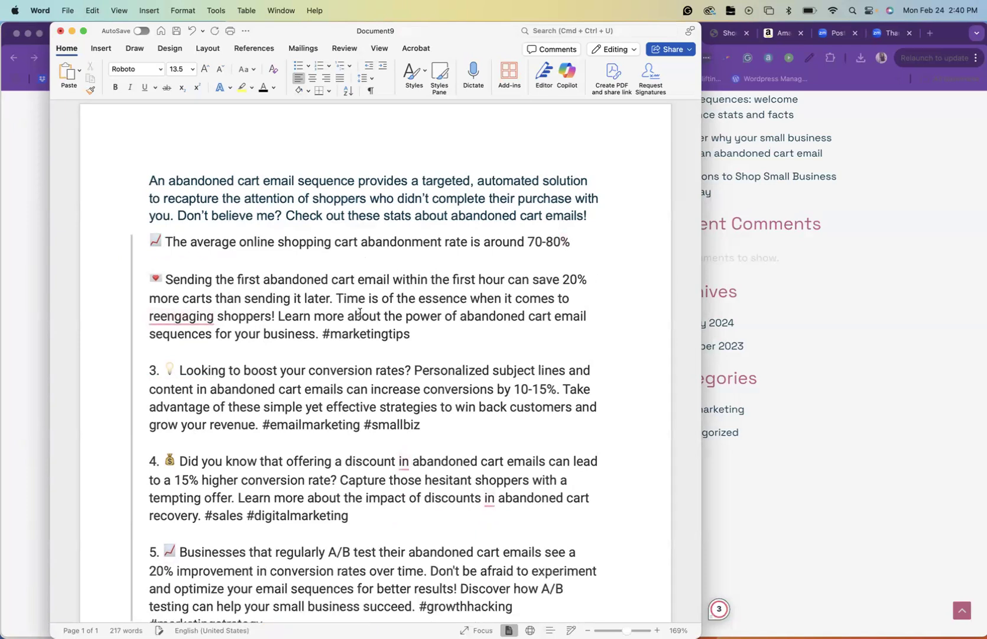
left_click_drag(388, 325, 412, 334)
key("BackSpace")
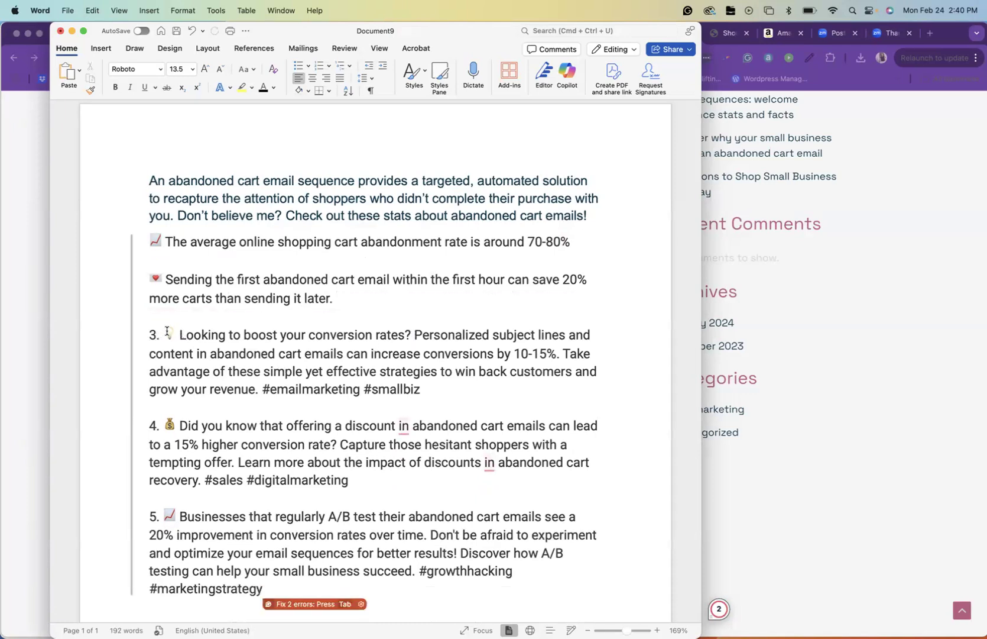
Remove the number from the third post, delete everything after "increase conversions by 10-15%." and add line breaks before and after it
key("BackSpace")
key("super+z")
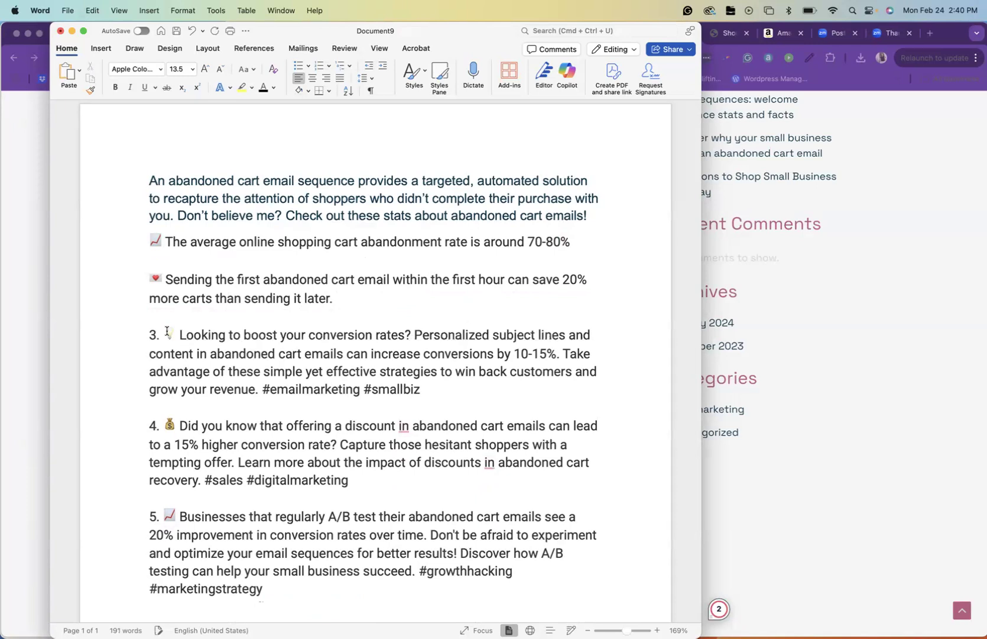
key("BackSpace")
key("BackSpace")
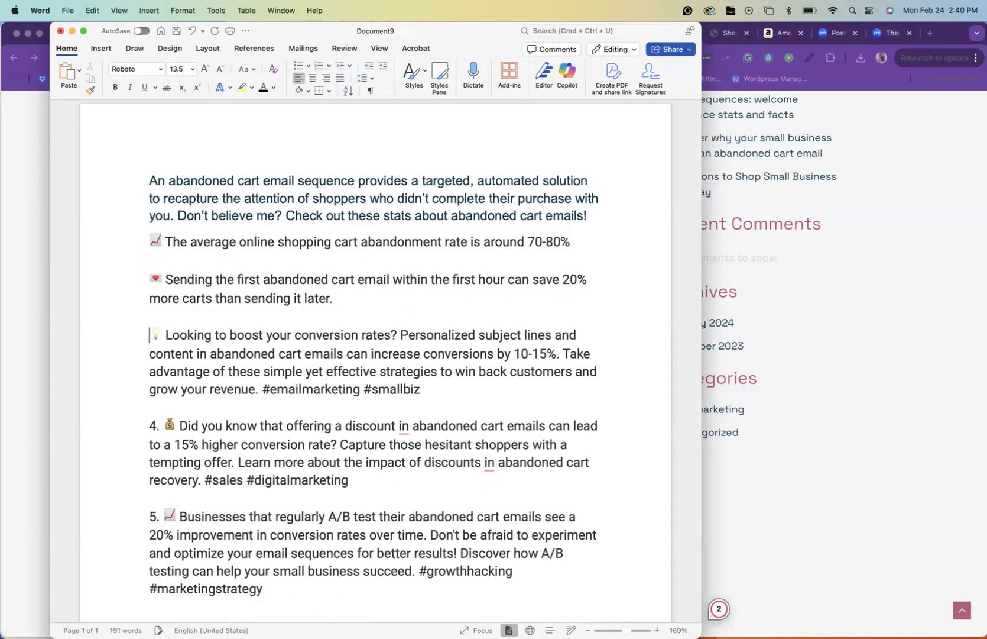
key("Return")
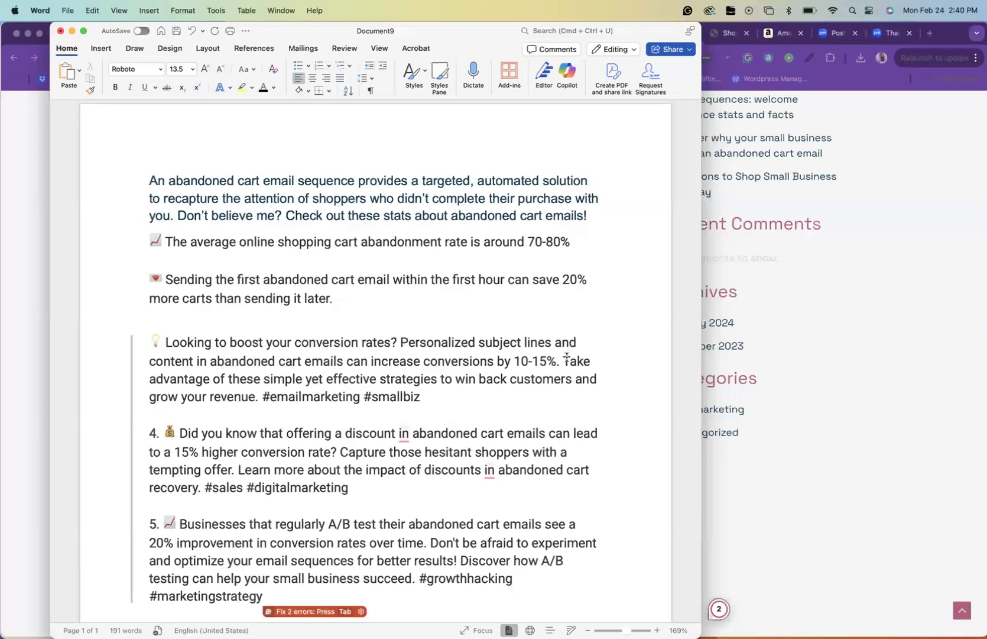
left_click_drag(562, 374, 560, 405)
key("BackSpace")
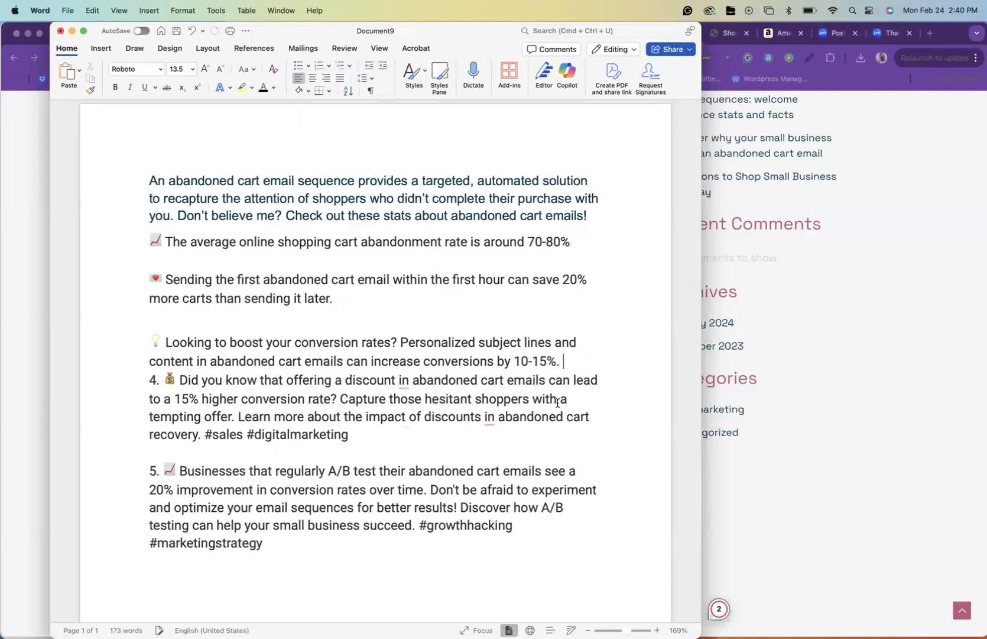
key("Return")
Delete everything after "a 15% higher conversion rate?" in the fourth post and start the fifth post on a new line
scroll(359, 459, "down", 3)
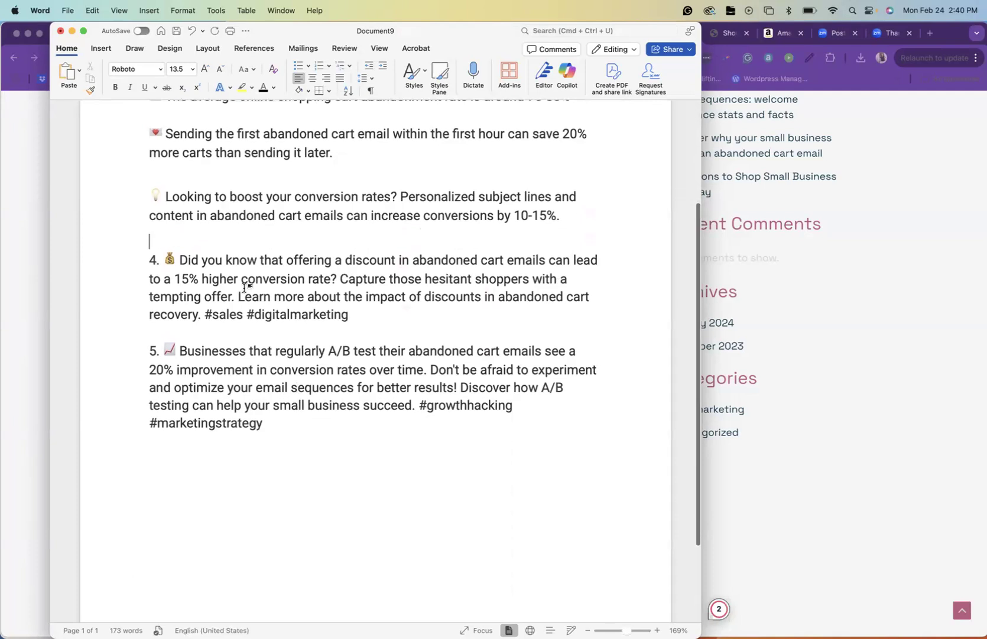
left_click_drag(341, 276, 370, 329)
key("BackSpace")
key("Return")
Remove the numbers from the start of the fifth and fourth posts, keeping their emojis
key("Right")
key("Right")
key("BackSpace")
key("BackSpace")
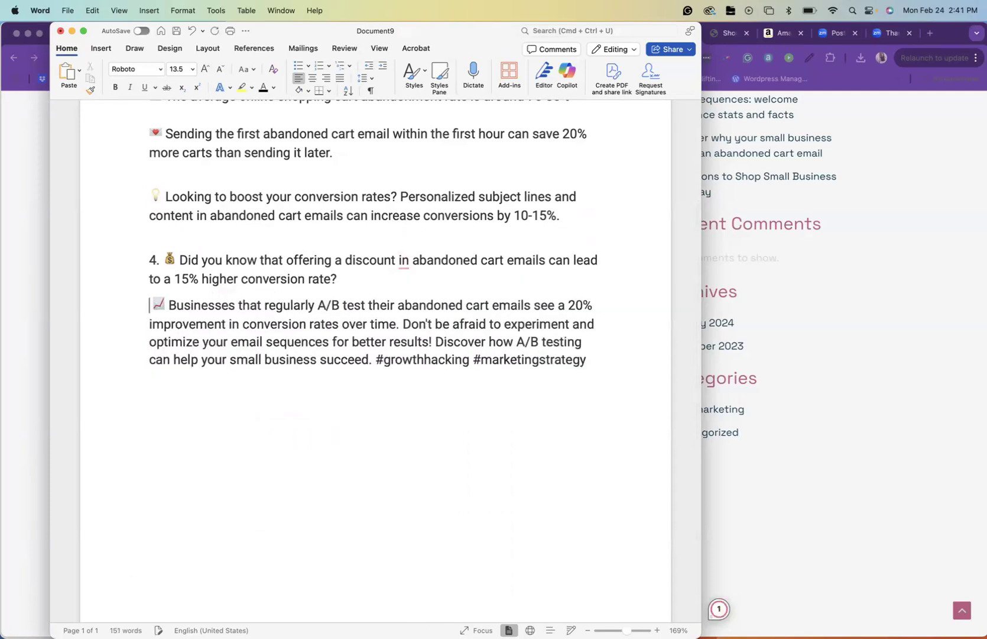
key("Delete")
left_click(145, 260)
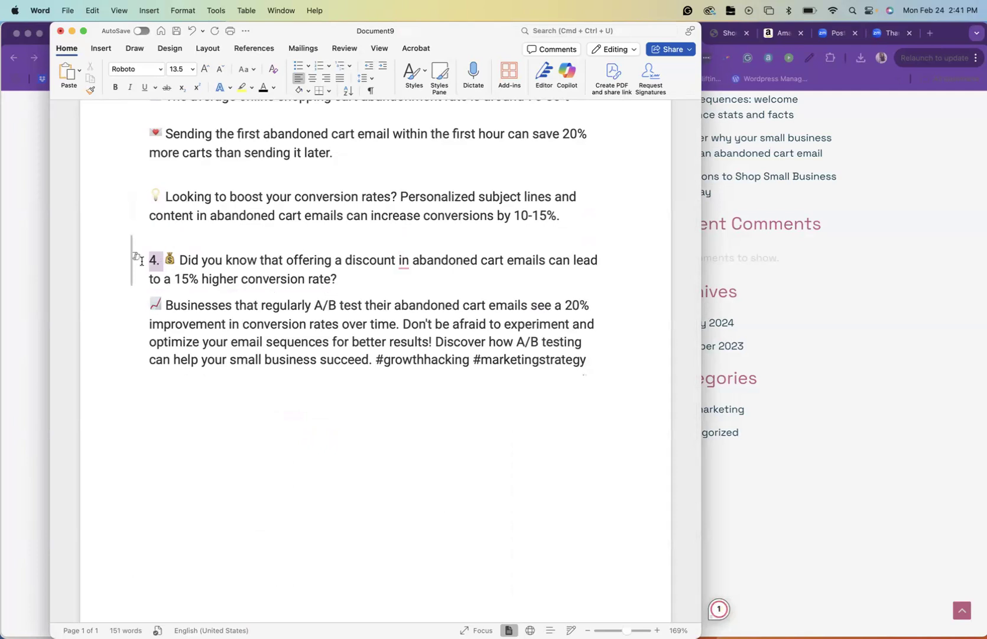
key("BackSpace")
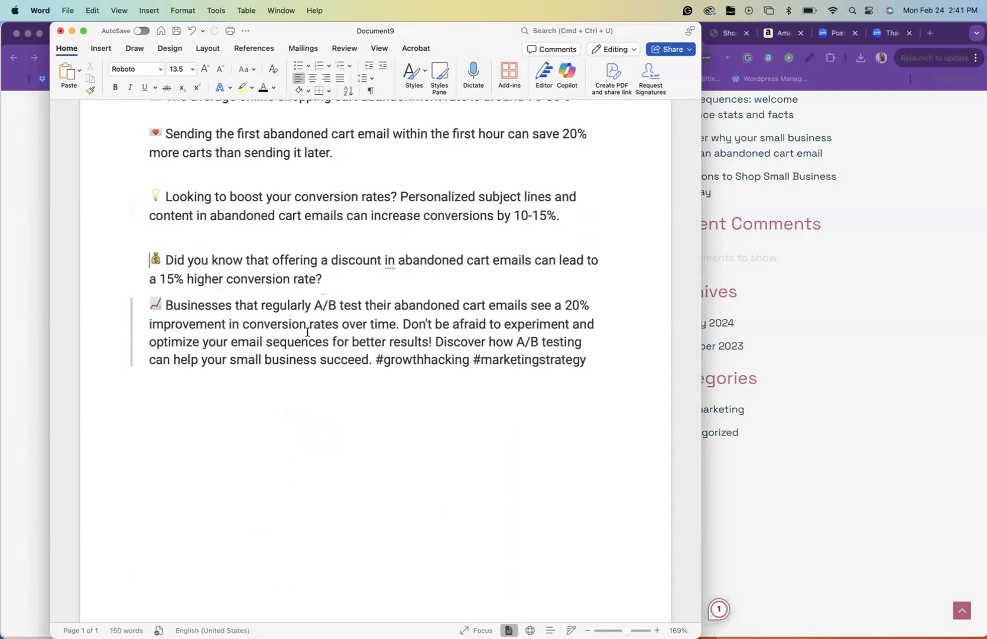
Delete everything after "improvement in conversion rates over time." in the fifth post, including its hashtags
scroll(307, 332, "up", 2)
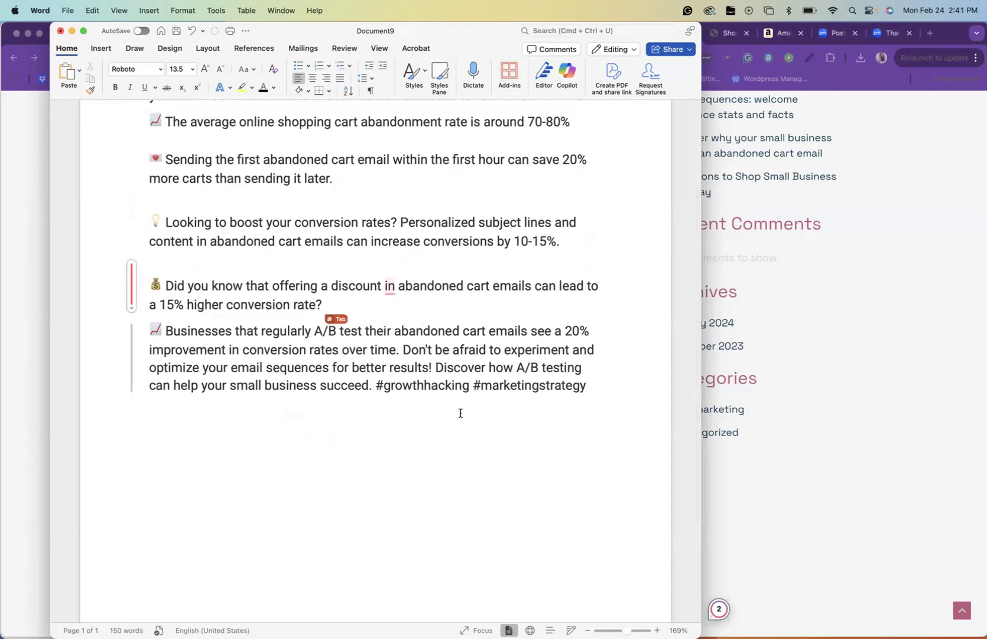
left_click_drag(402, 349, 597, 392)
key("BackSpace")
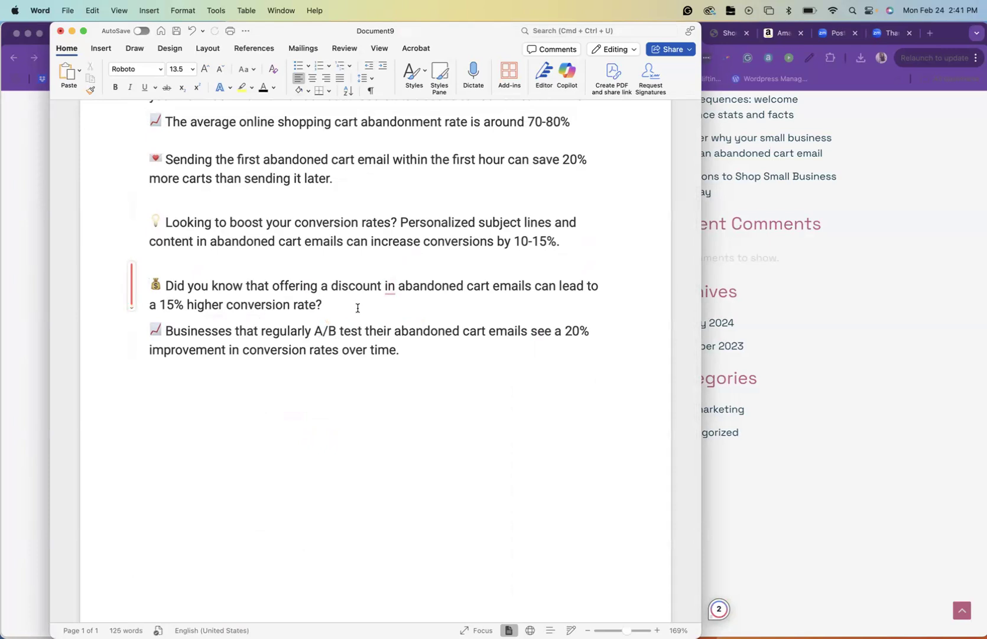
Add a closing line below the fifth statistic: "For more of these interesting statistics about abandoned cart emails, be sure to check out my latest blog."
scroll(358, 308, "up", 3)
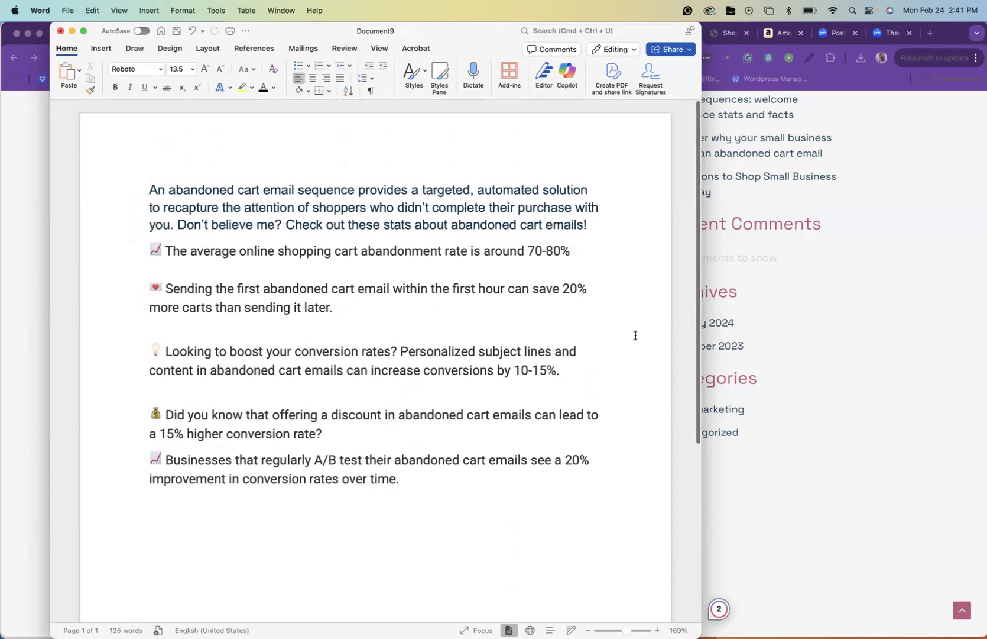
left_click(424, 483)
key("Return")
type("For more ")
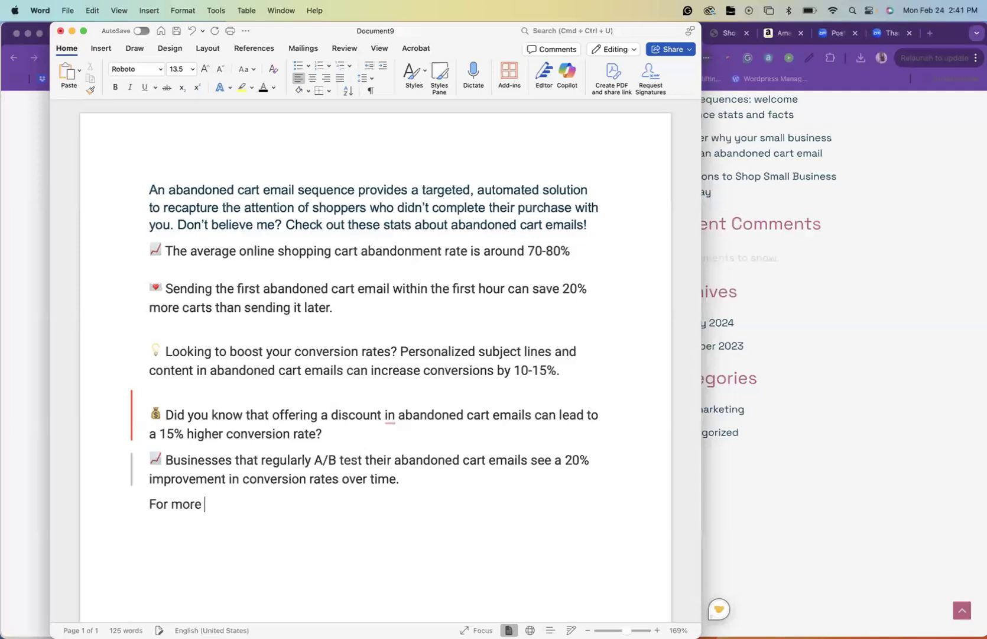
type("of these inte")
key("BackSpace")
type("eresting")
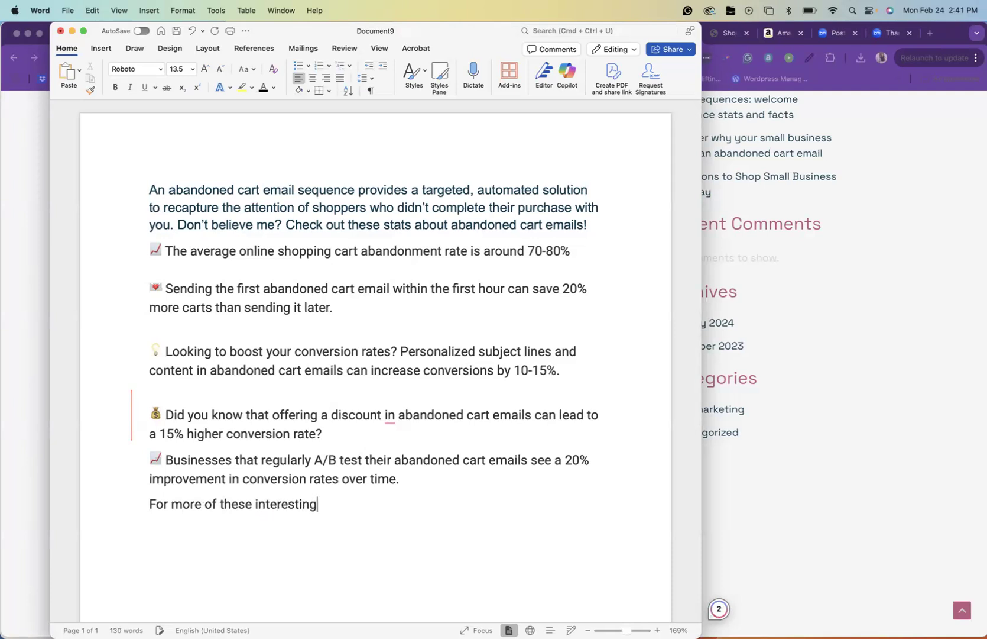
type(" staistics")
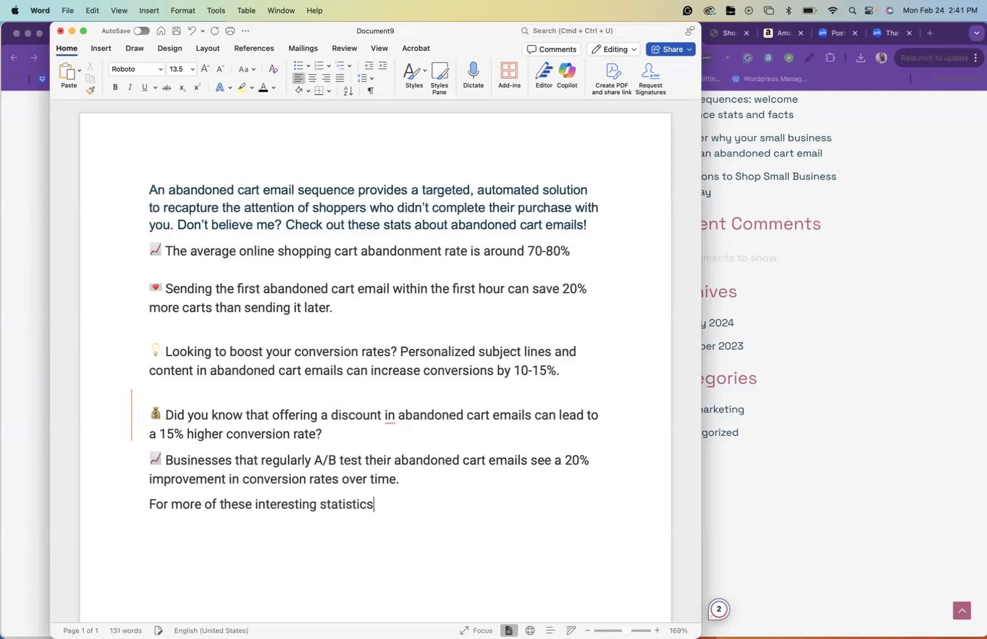
type(" about abando")
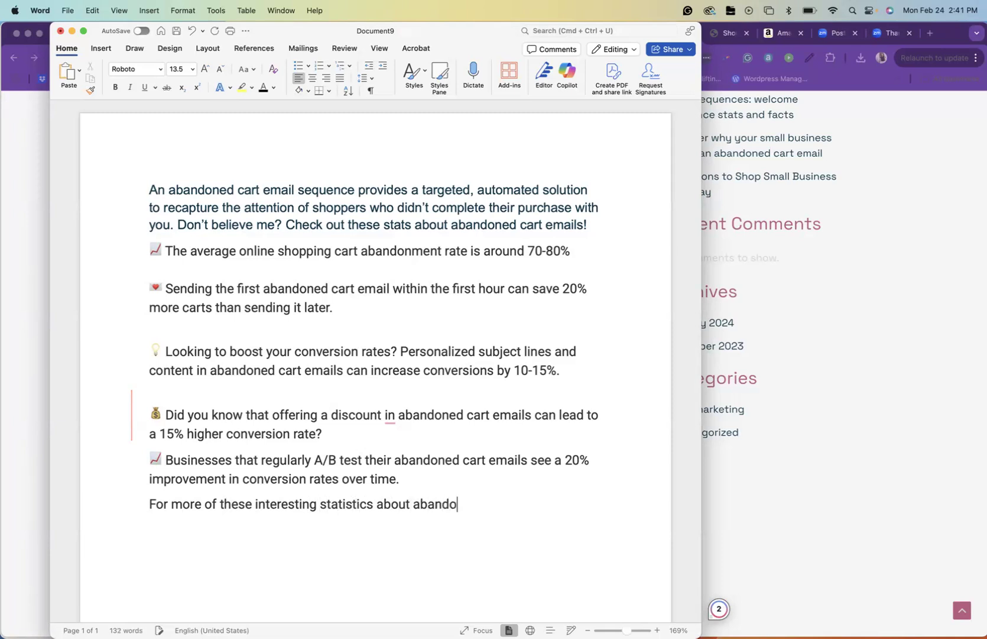
type("ned cart em")
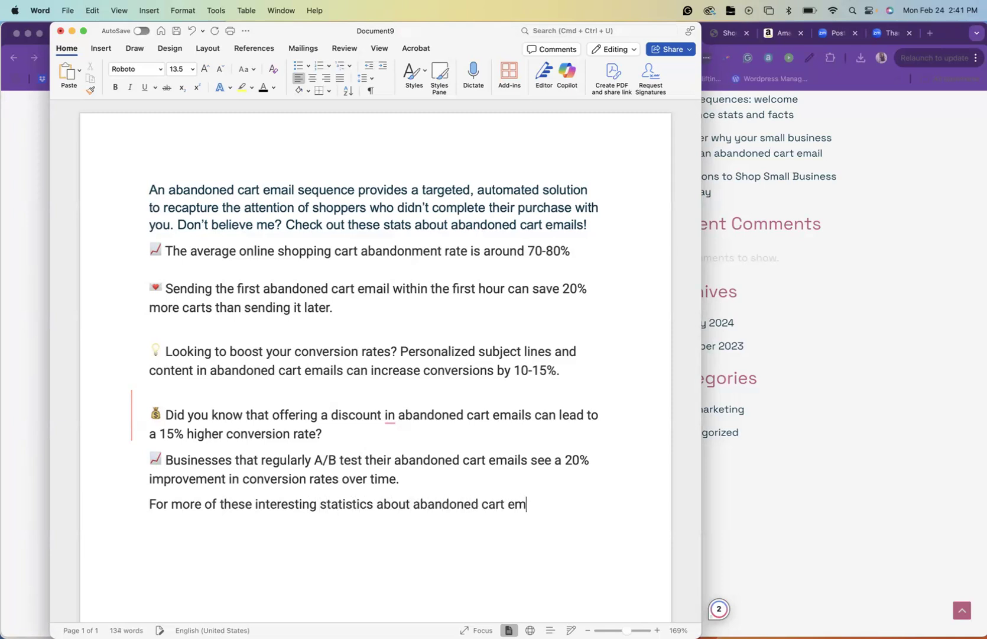
type("ails, be sure to check out my latest blog.")
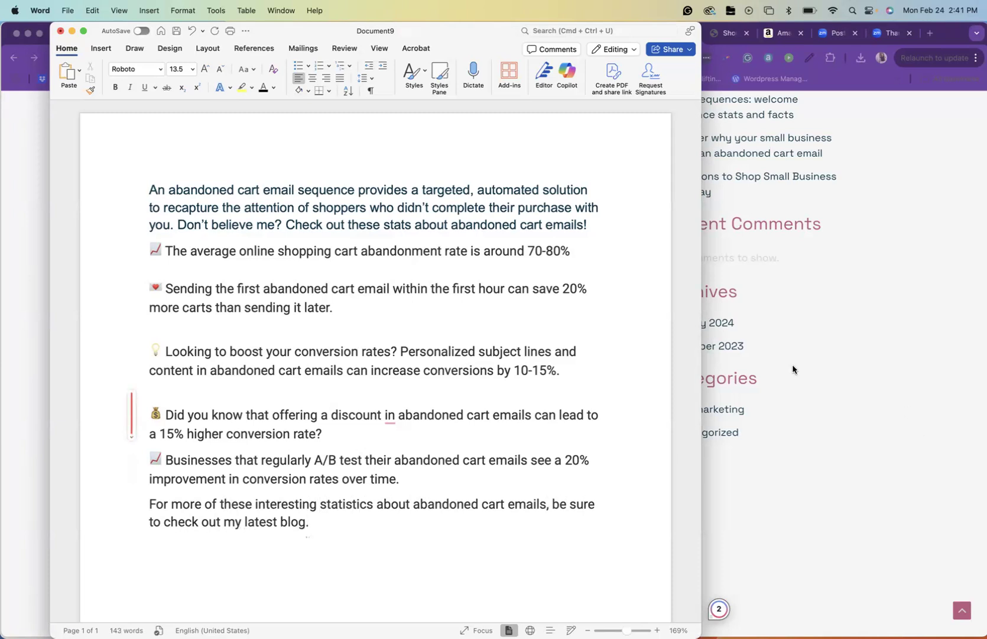
View the end of the abandoned cart email blog article in Chrome, and return to Word to select the whole finished post for review
left_click(706, 363)
scroll(402, 385, "down", 20)
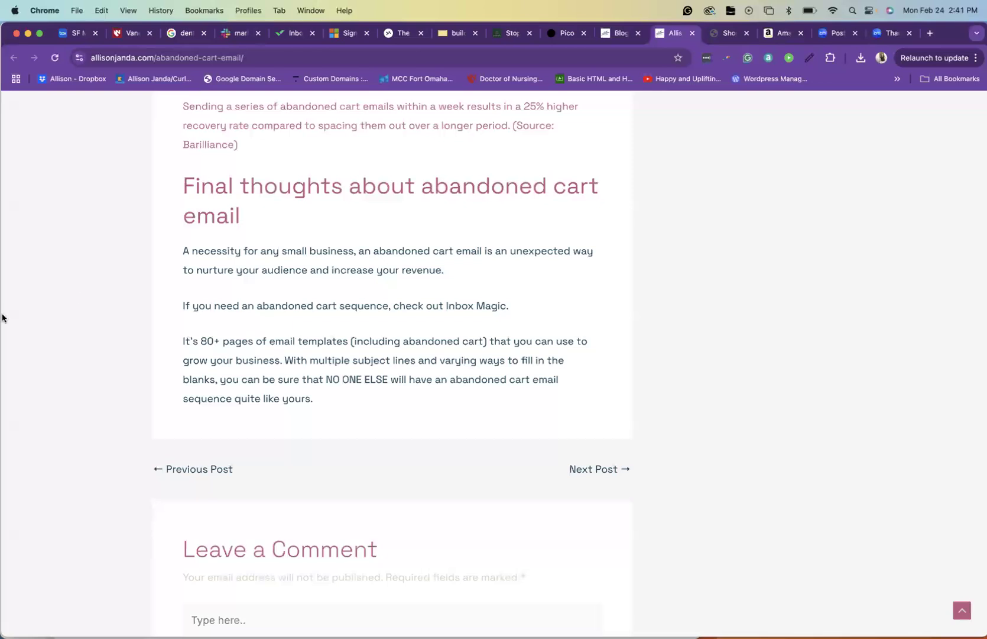
mouse_move(2, 319)
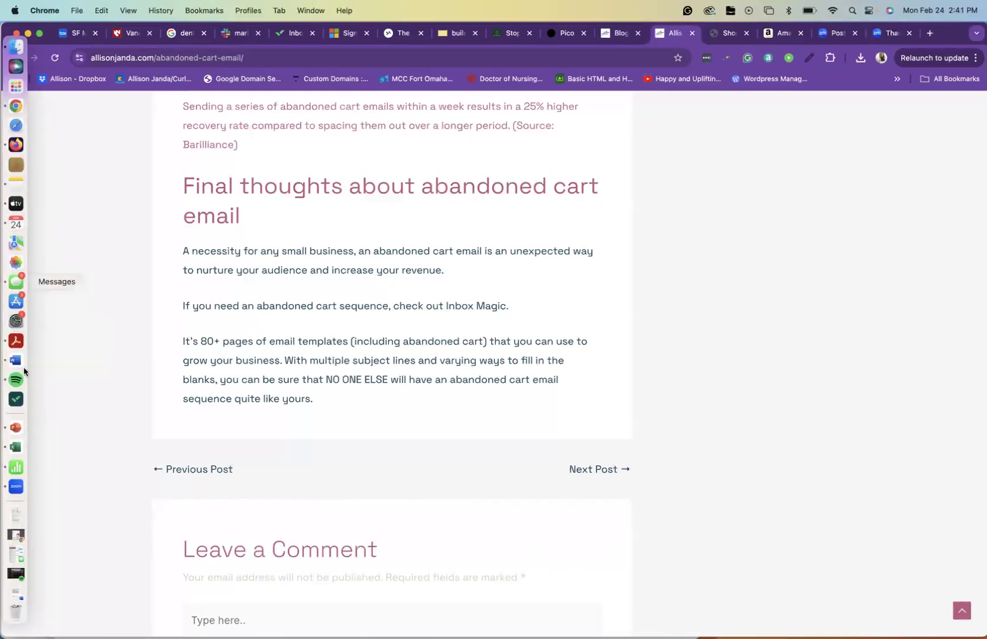
mouse_move(2, 399)
left_click(17, 361)
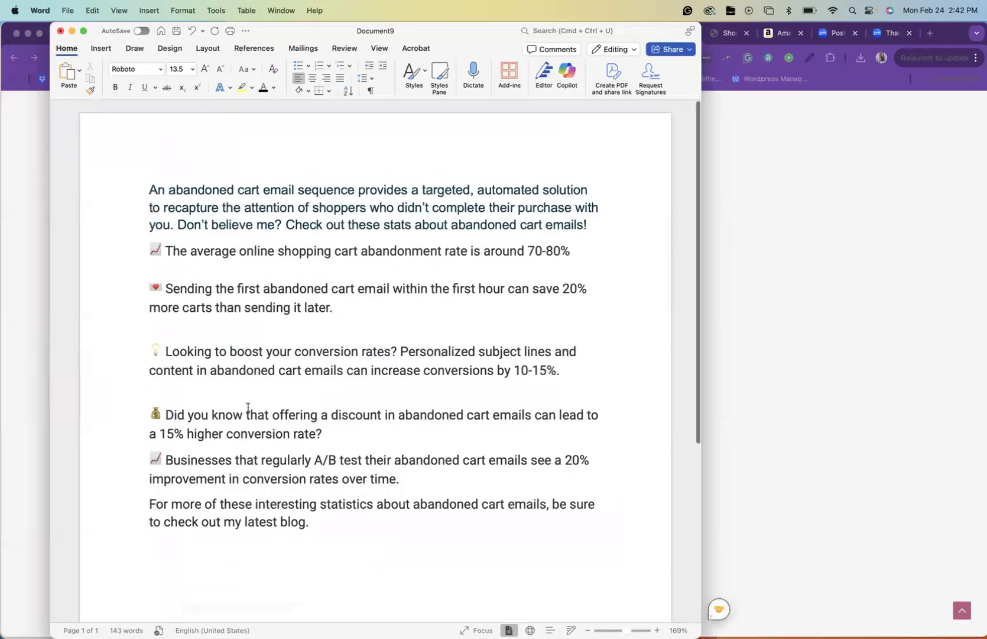
left_click_drag(323, 525, 137, 161)
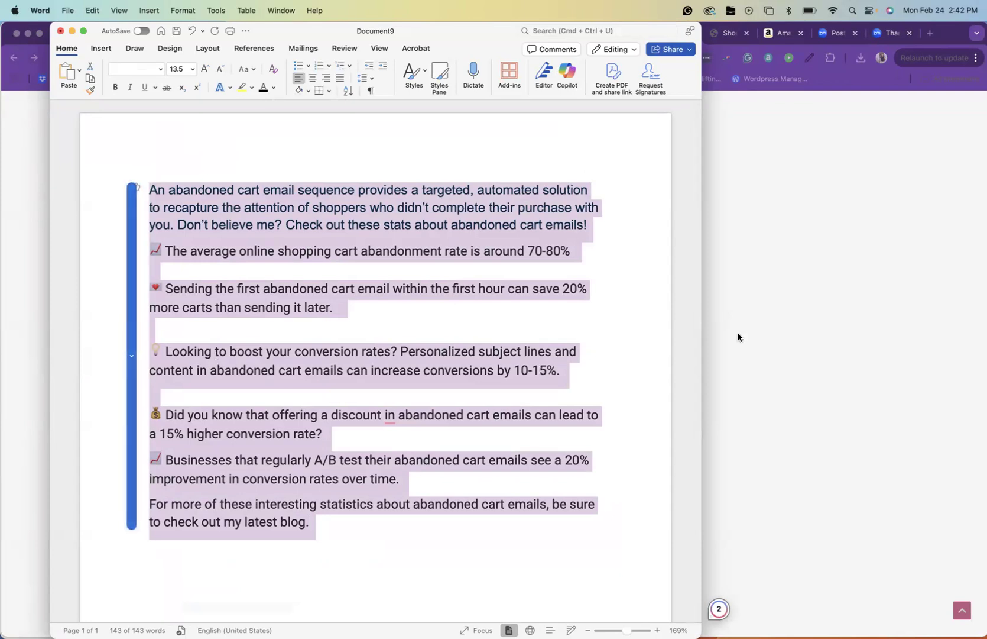
Switch to Chrome, view the Pico builder and the social media generator's five original posts, and clear the text selection there
left_click(817, 225)
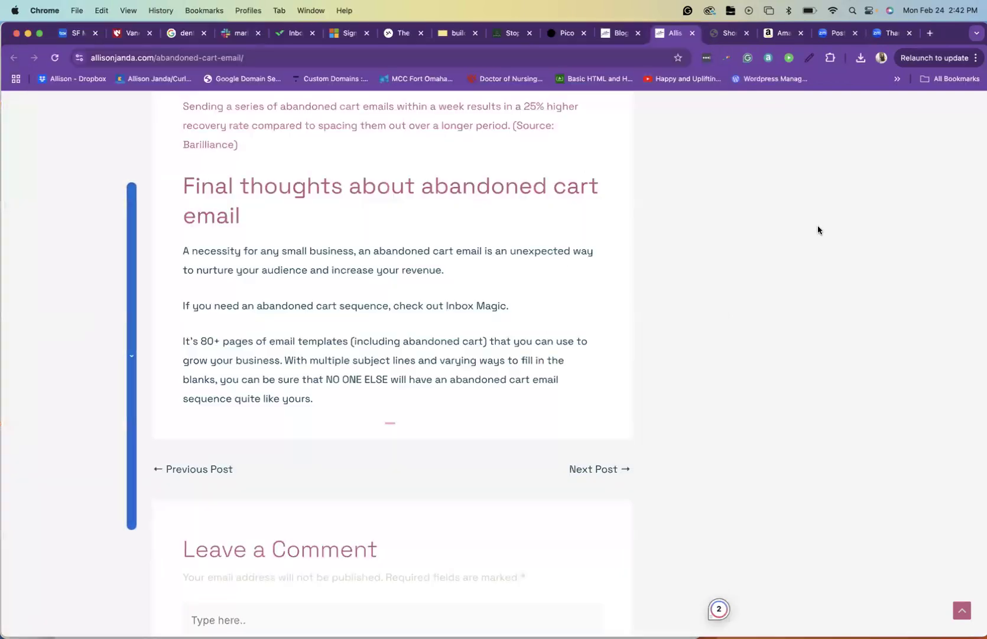
left_click(568, 33)
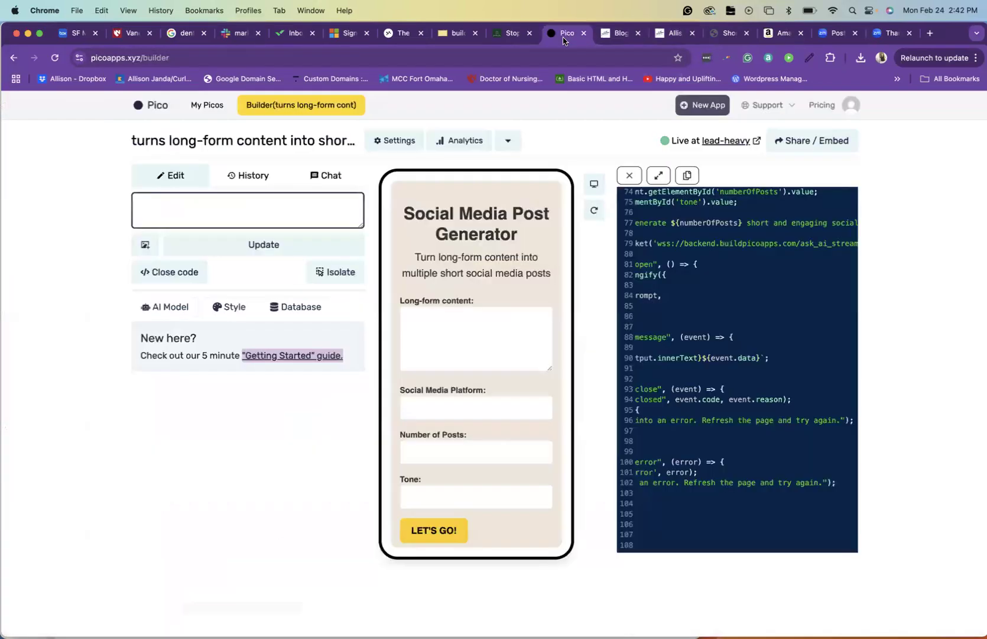
left_click(708, 34)
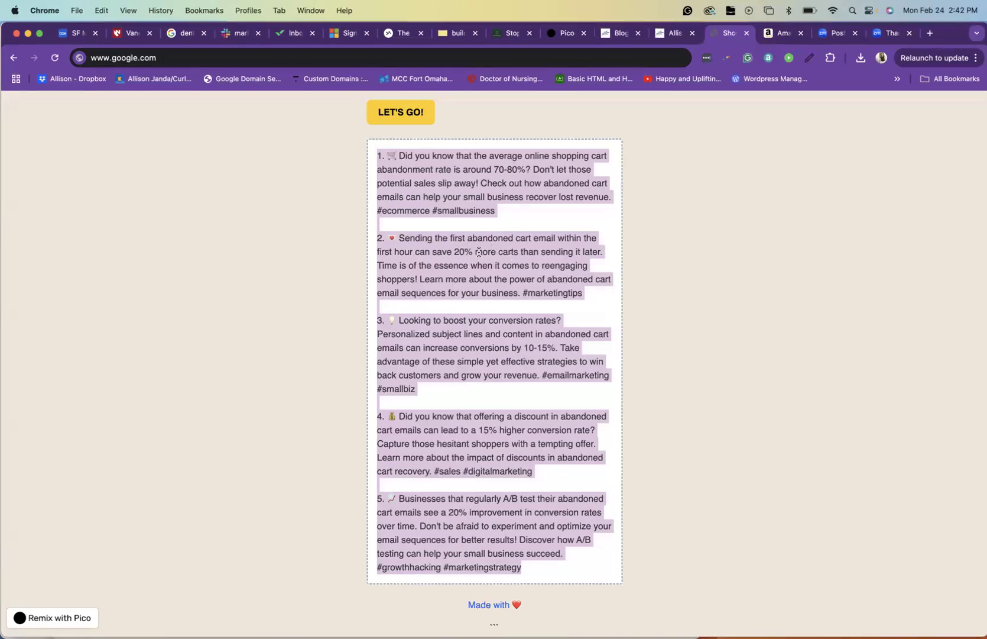
left_click(294, 349)
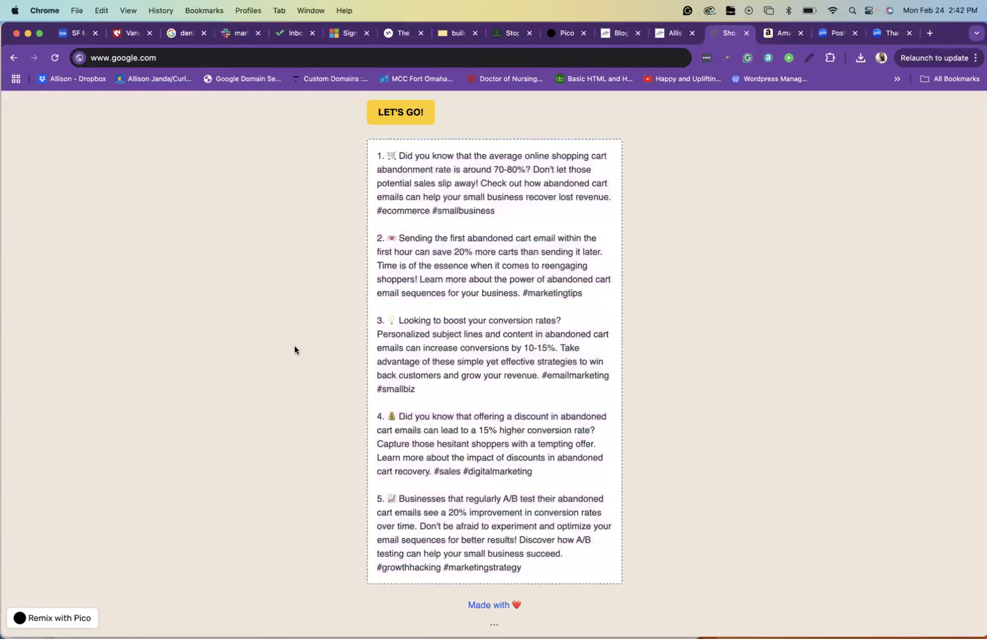